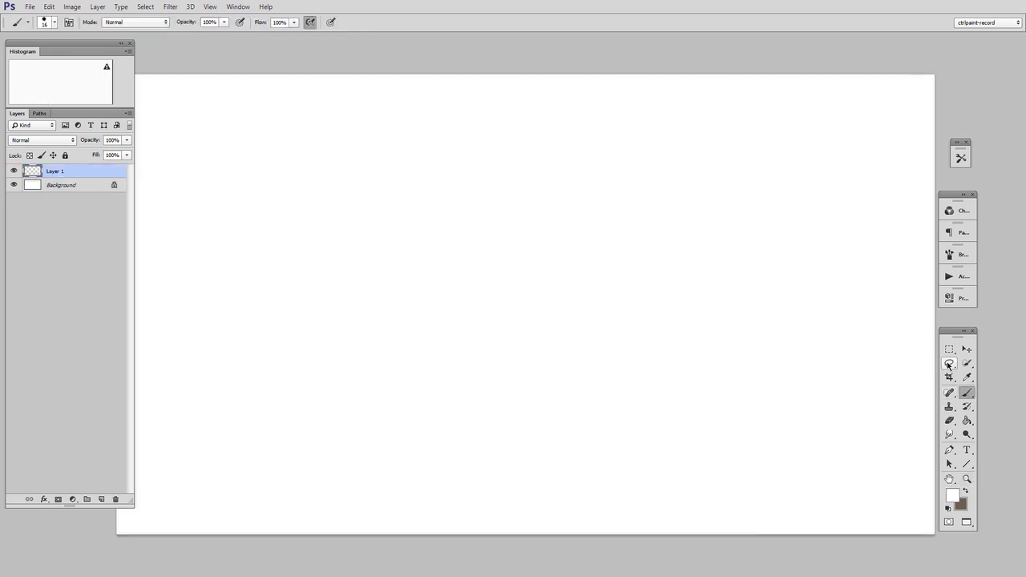
# Lasso a freehand three-peaked selection across the canvas and set a muted dusty red as the foreground colour.
pyautogui.click(949, 363)
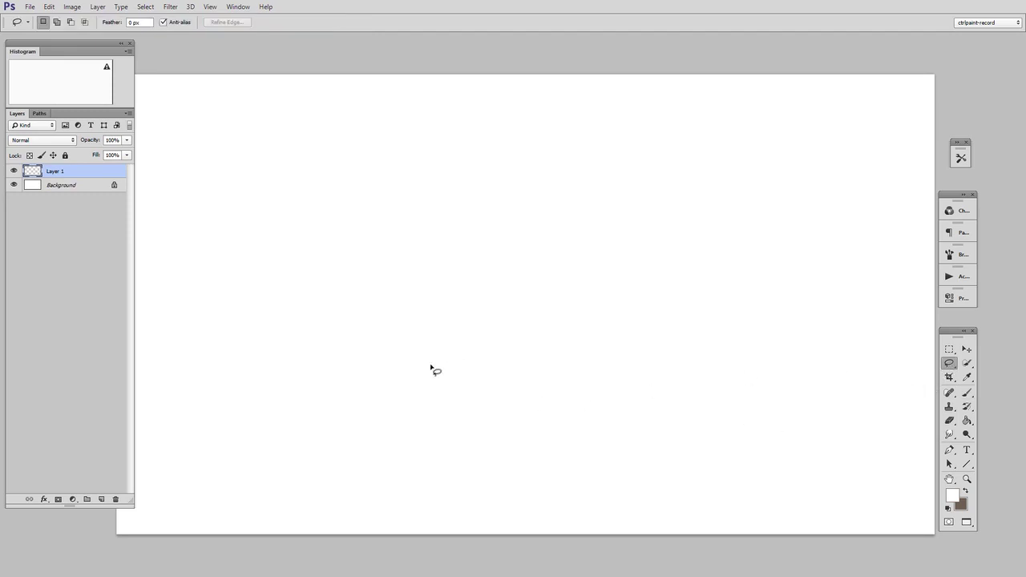
pyautogui.moveTo(308, 398)
pyautogui.mouseDown()
pyautogui.moveTo(342, 307)
pyautogui.moveTo(590, 173)
pyautogui.moveTo(627, 296)
pyautogui.moveTo(736, 232)
pyautogui.moveTo(756, 386)
pyautogui.moveTo(410, 453)
pyautogui.moveTo(315, 388)
pyautogui.mouseUp()
pyautogui.press('b')
pyautogui.press('n')
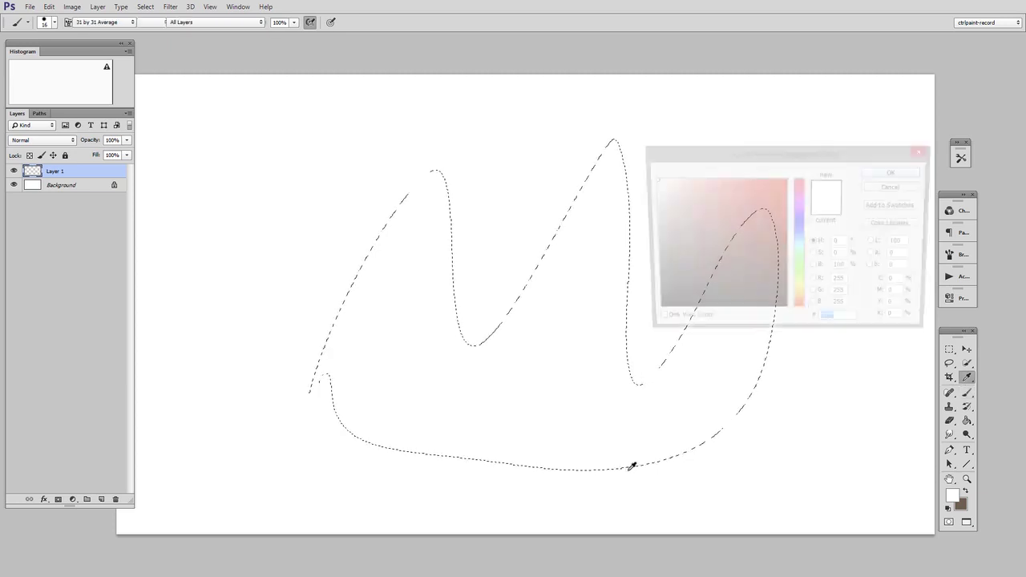
pyautogui.click(693, 222)
pyautogui.click(896, 173)
pyautogui.press('b')
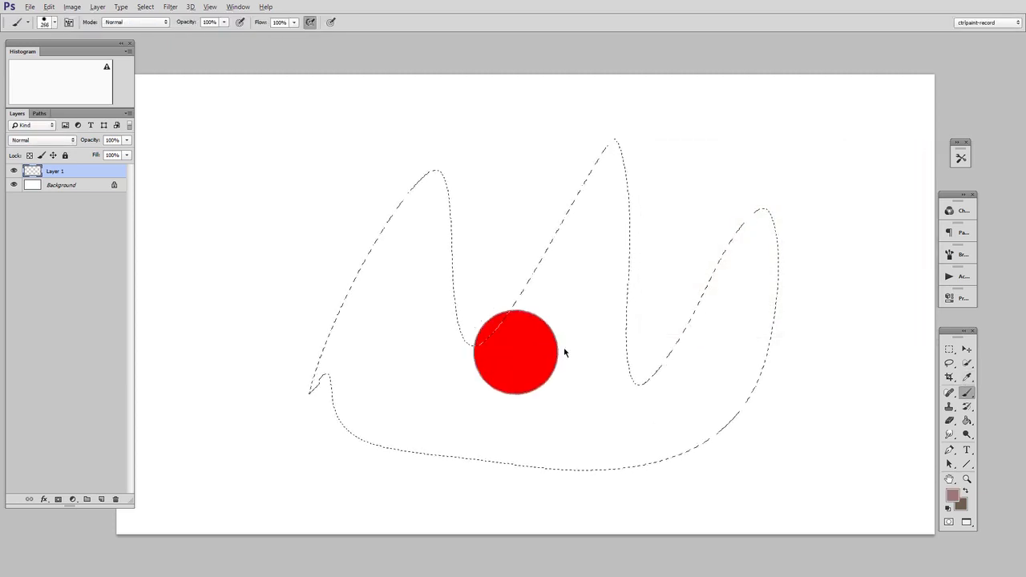
# Paint the three-peaked selection dusty red on Layer 1 with a 266 px brush and deselect it.
pyautogui.moveTo(317, 405)
pyautogui.mouseDown()
pyautogui.moveTo(511, 159)
pyautogui.moveTo(633, 213)
pyautogui.moveTo(584, 509)
pyautogui.moveTo(425, 462)
pyautogui.moveTo(402, 567)
pyautogui.mouseUp()
pyautogui.click(950, 349)
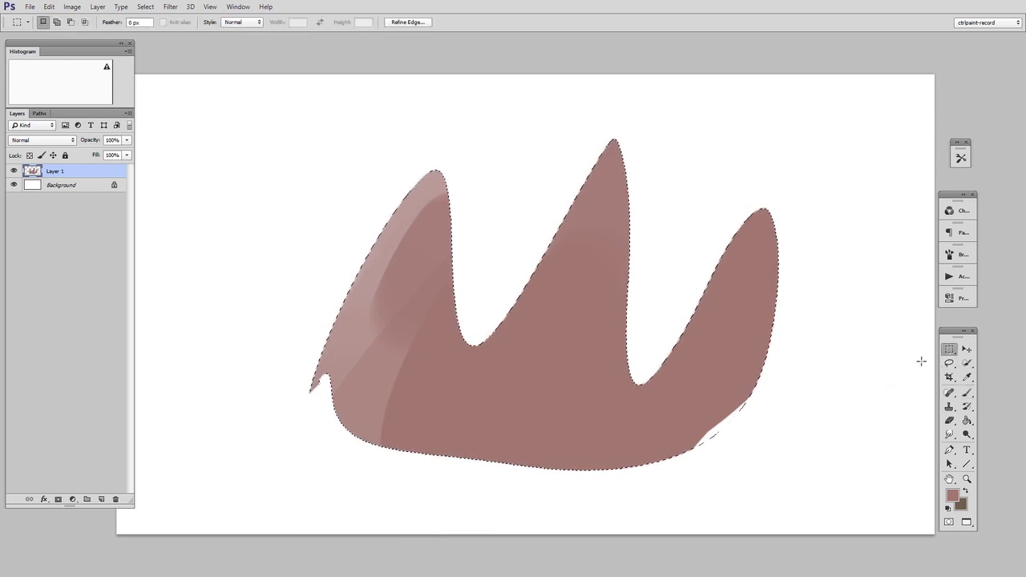
pyautogui.click(891, 397)
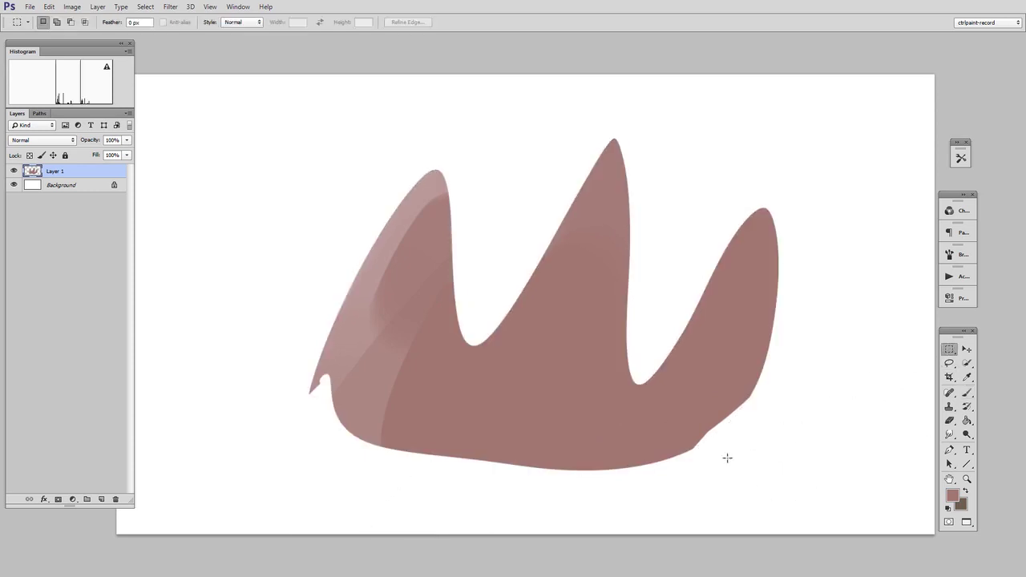
# Delete the painted layer and lasso a freehand two-peaked selection closed by a straight lower edge.
pyautogui.moveTo(116, 498); pyautogui.dragTo(115, 498)
pyautogui.click(950, 362)
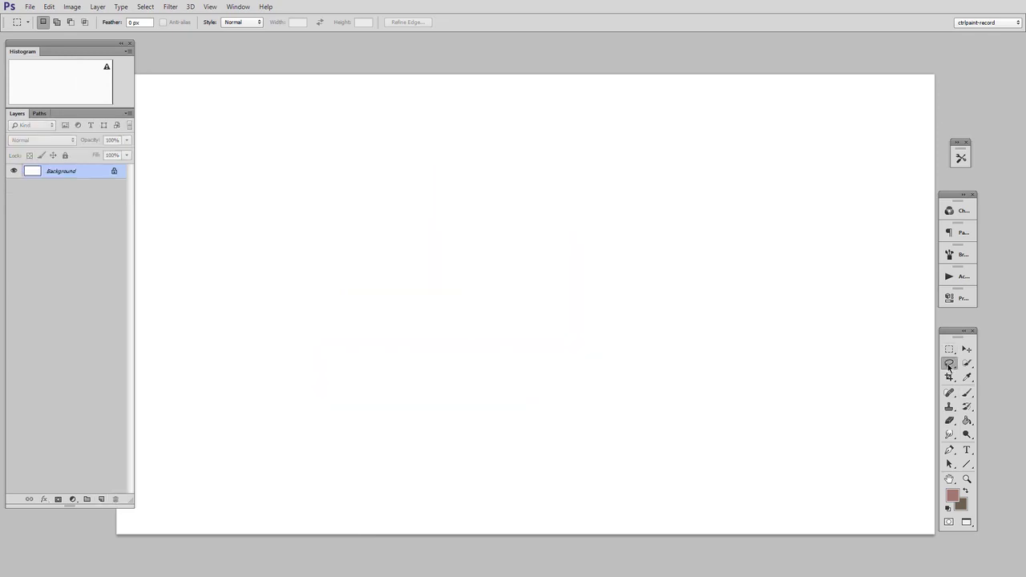
pyautogui.moveTo(284, 407)
pyautogui.mouseDown()
pyautogui.moveTo(325, 277)
pyautogui.moveTo(431, 229)
pyautogui.moveTo(481, 368)
pyautogui.moveTo(677, 125)
pyautogui.moveTo(714, 375)
pyautogui.mouseUp()
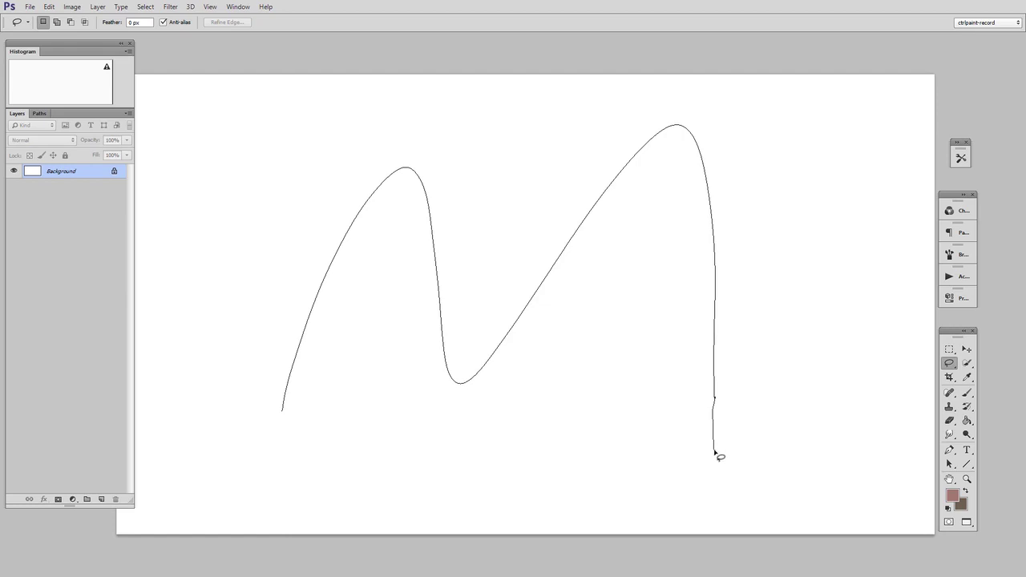
pyautogui.moveTo(715, 453); pyautogui.dragTo(716, 454)
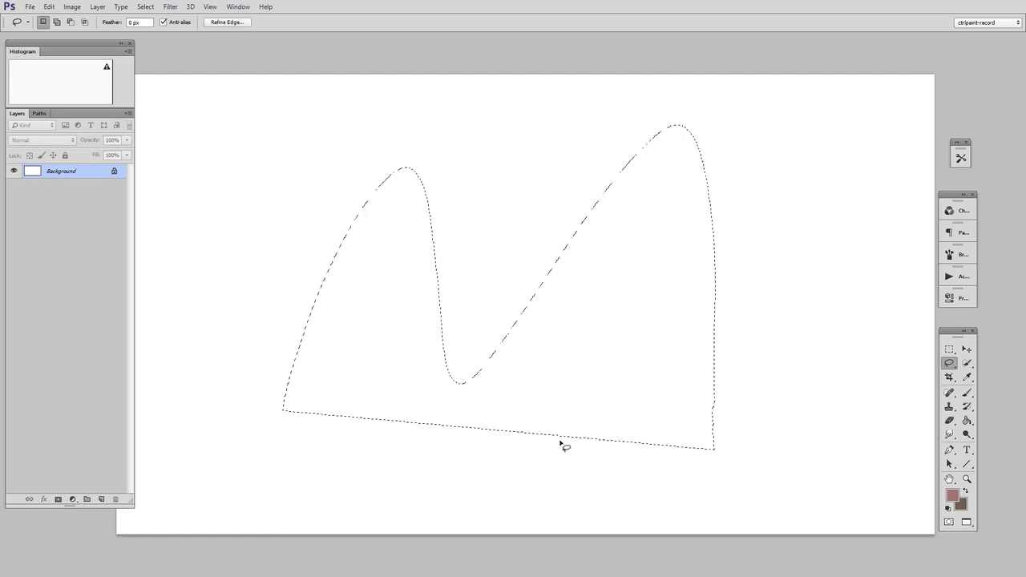
# Add a new layer, paint the two-peaked selection dusty red with the 266 px brush, and deselect it.
pyautogui.hotkey('ctrl', 'shift', 'alt', 'n')
pyautogui.press('b')
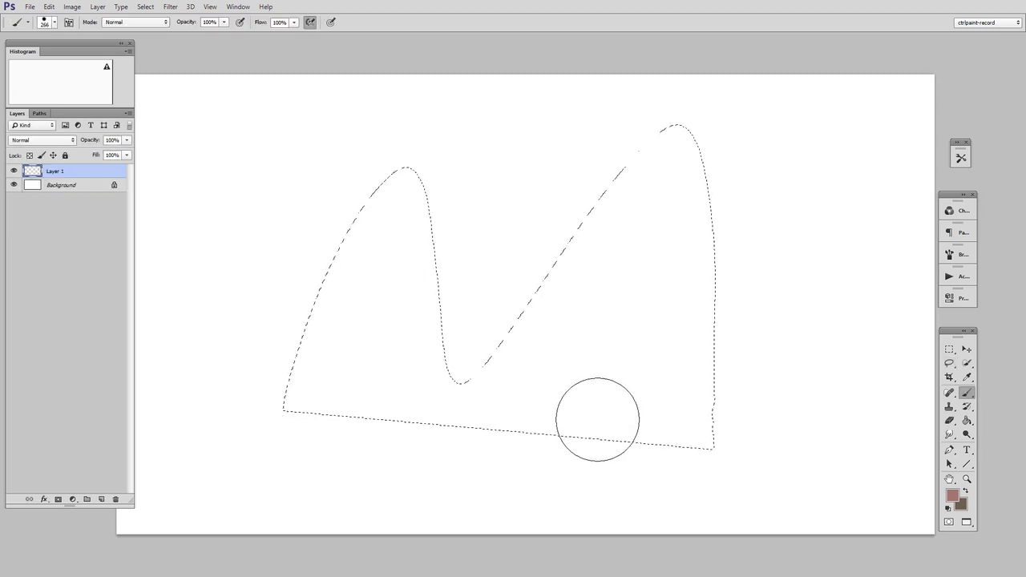
pyautogui.moveTo(318, 449)
pyautogui.mouseDown()
pyautogui.moveTo(318, 270)
pyautogui.moveTo(444, 278)
pyautogui.moveTo(561, 317)
pyautogui.mouseUp()
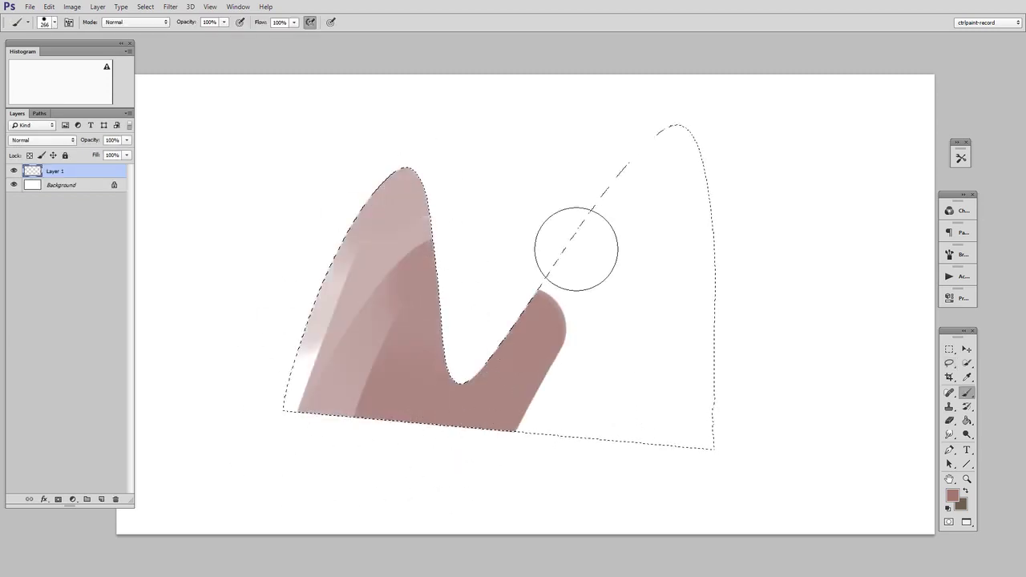
pyautogui.moveTo(577, 248)
pyautogui.mouseDown()
pyautogui.moveTo(606, 321)
pyautogui.moveTo(726, 348)
pyautogui.moveTo(339, 339)
pyautogui.moveTo(271, 536)
pyautogui.mouseUp()
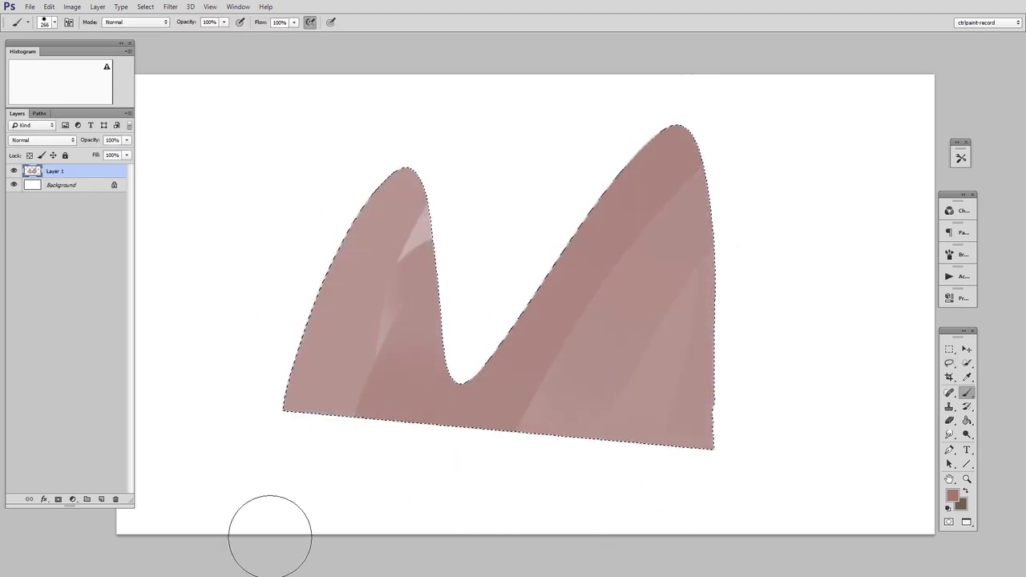
pyautogui.press('l')
pyautogui.hotkey('ctrl', 'd')
# Use Free Transform to adjust and reposition the painted two-peaked shape, and apply the transformation.
pyautogui.hotkey('ctrl', 't')
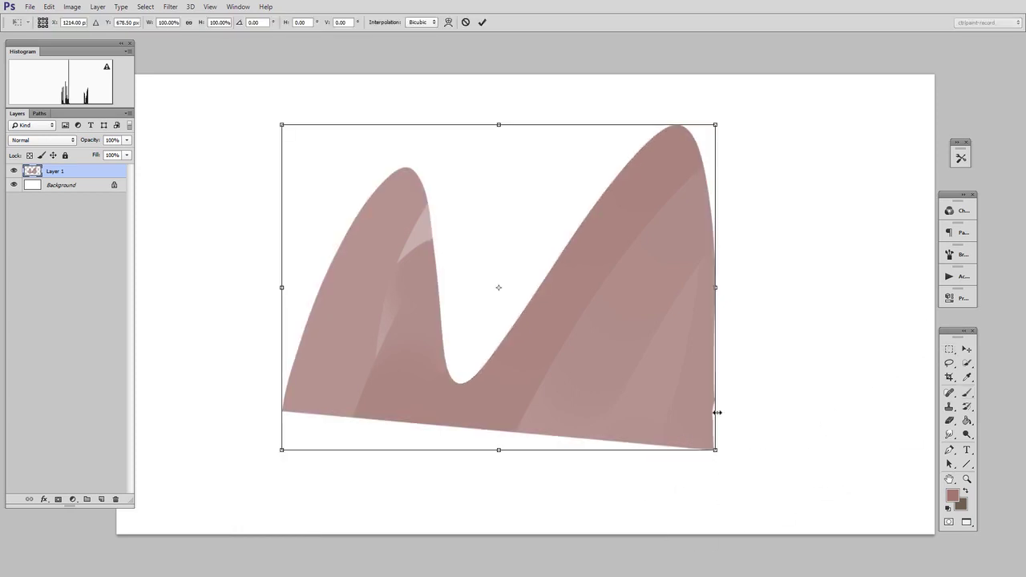
pyautogui.moveTo(498, 127); pyautogui.dragTo(449, 154)
pyautogui.moveTo(787, 392); pyautogui.dragTo(782, 364)
pyautogui.moveTo(663, 372); pyautogui.dragTo(663, 381)
pyautogui.press('Return')
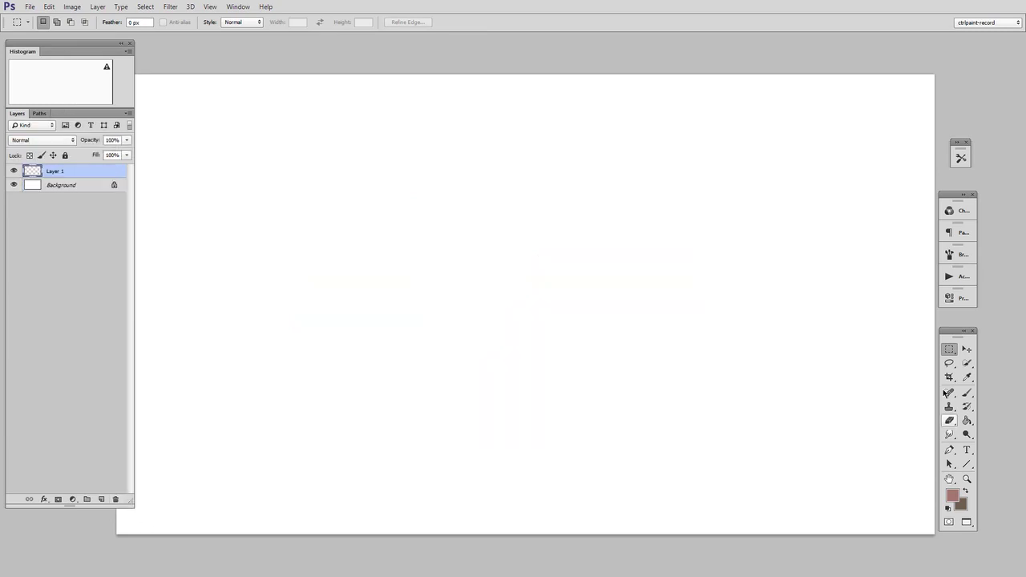
# Lasso a long mountain-ridge selection on the empty Layer 1, then rotate it slightly counterclockwise to level its base and shift it left.
pyautogui.press('l')
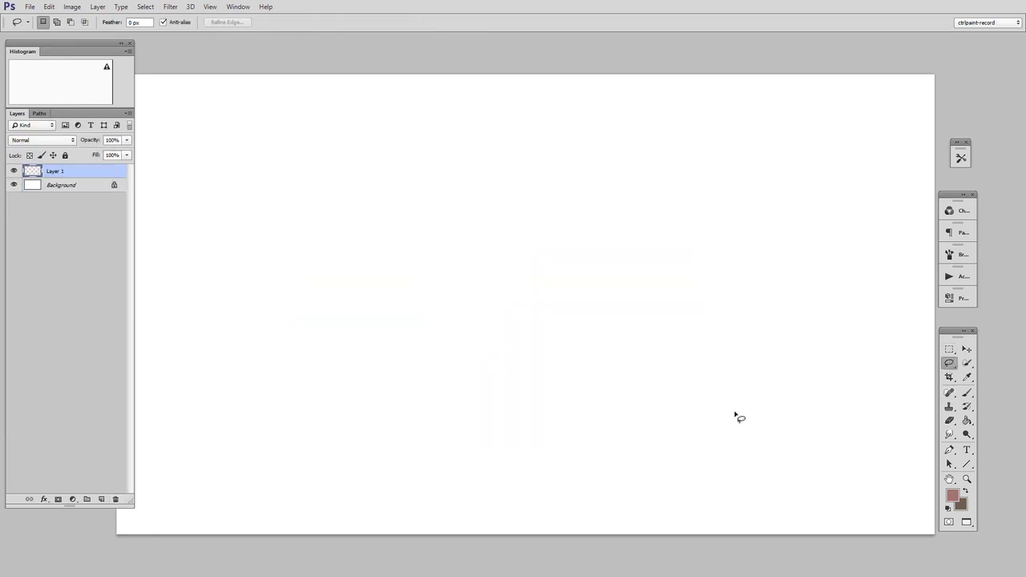
pyautogui.moveTo(508, 352)
pyautogui.mouseDown()
pyautogui.moveTo(663, 271)
pyautogui.moveTo(781, 188)
pyautogui.mouseUp()
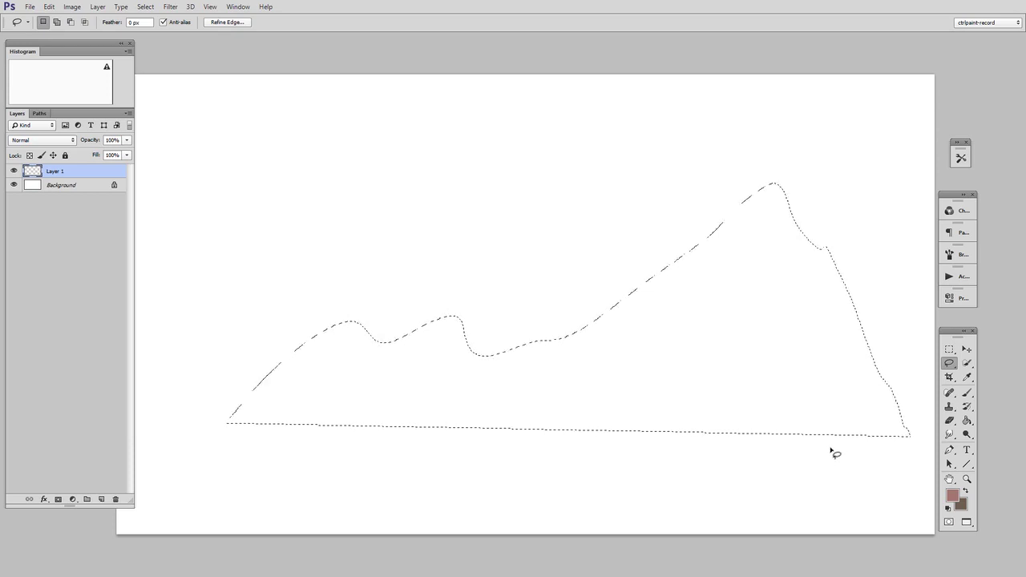
pyautogui.hotkey('ctrl', 't')
pyautogui.moveTo(824, 466); pyautogui.dragTo(829, 463)
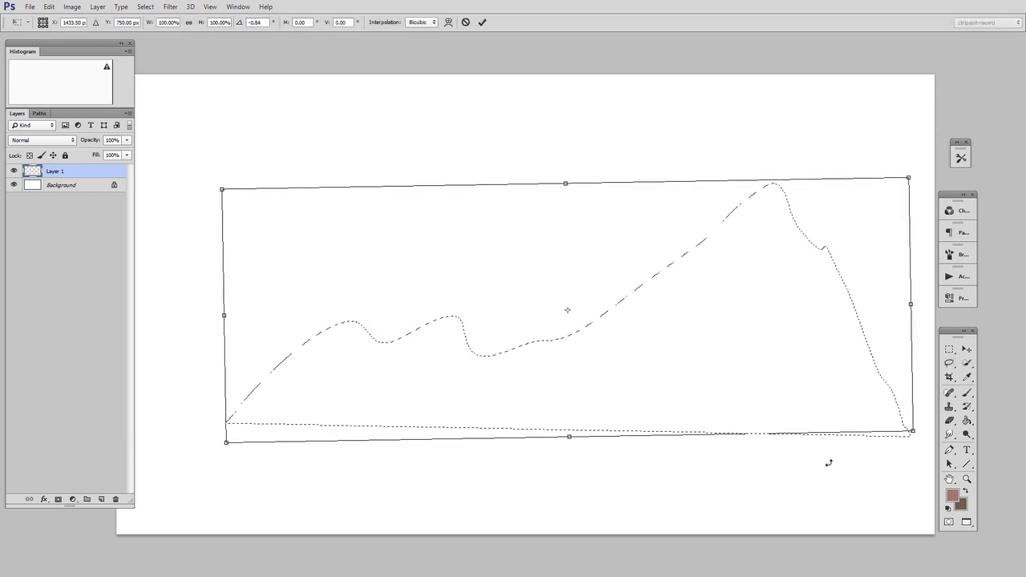
pyautogui.moveTo(776, 392); pyautogui.dragTo(753, 389)
pyautogui.moveTo(786, 468); pyautogui.dragTo(788, 463)
pyautogui.moveTo(774, 394); pyautogui.dragTo(768, 401)
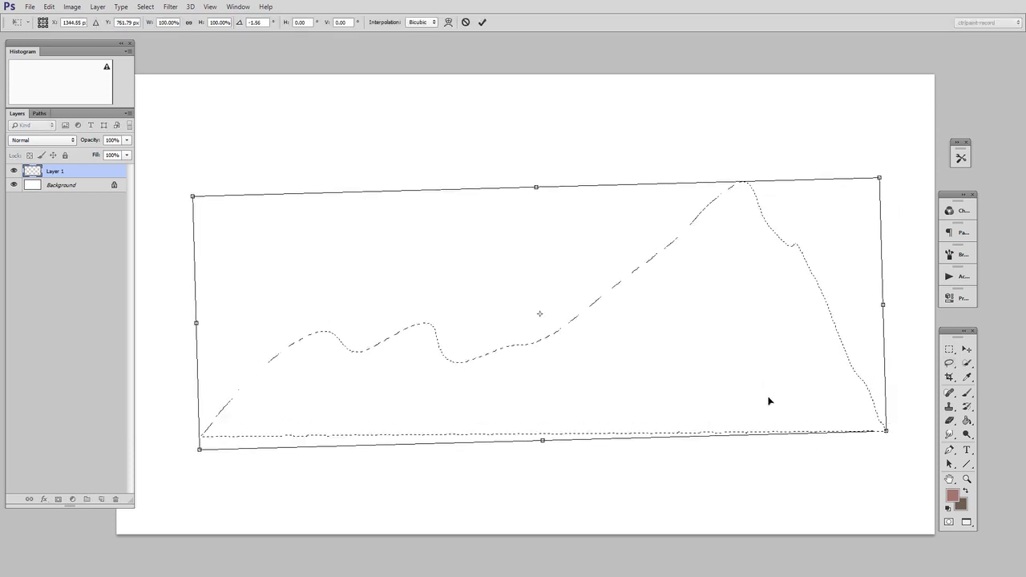
pyautogui.press('Return')
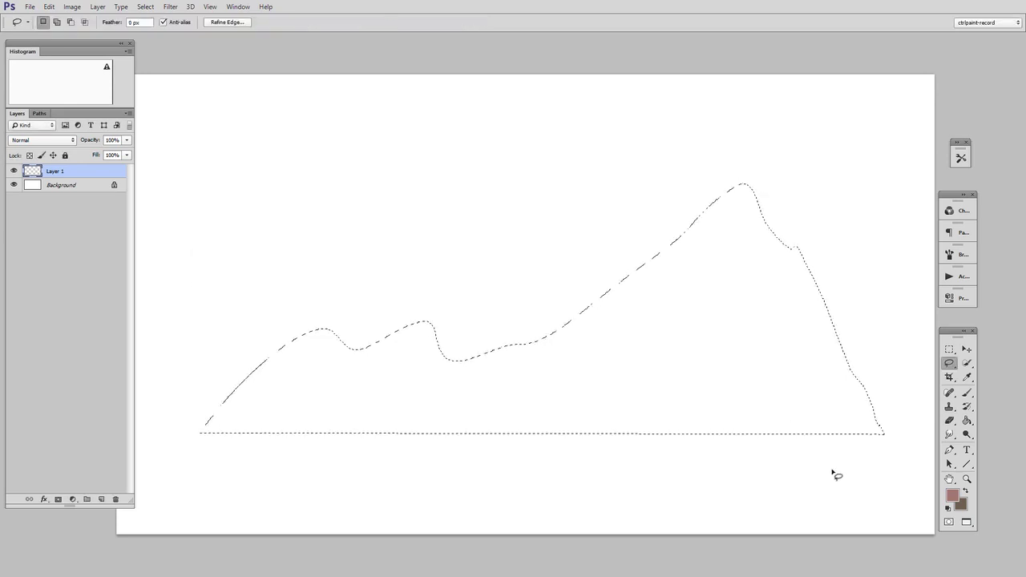
# Paint the mountain-ridge selection dusty red with a large brush and deselect it.
pyautogui.press('b')
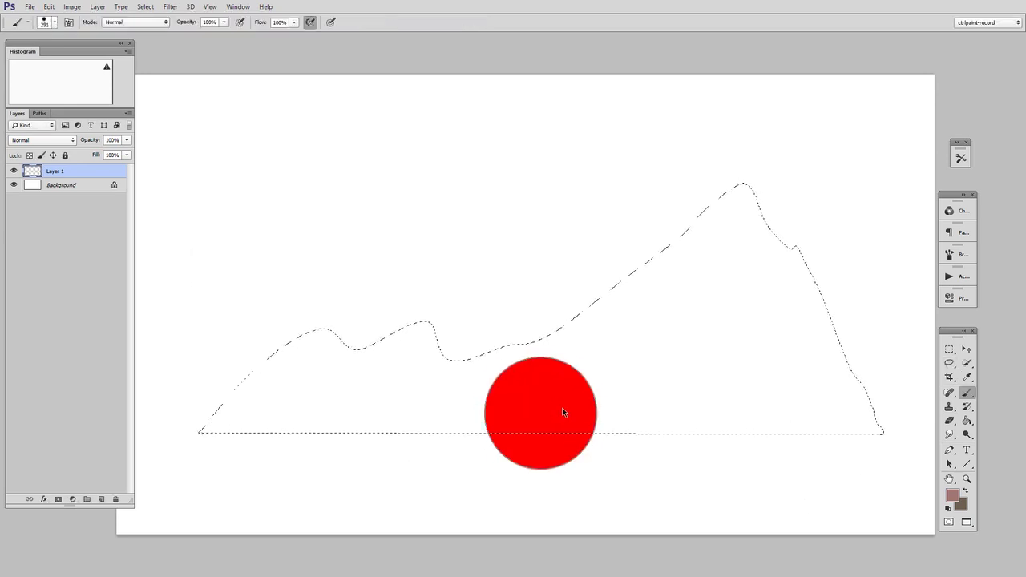
pyautogui.click(234, 395)
pyautogui.moveTo(234, 395)
pyautogui.mouseDown()
pyautogui.moveTo(495, 390)
pyautogui.moveTo(763, 344)
pyautogui.moveTo(540, 474)
pyautogui.moveTo(777, 312)
pyautogui.mouseUp()
pyautogui.press('m')
pyautogui.hotkey('ctrl', 'd')
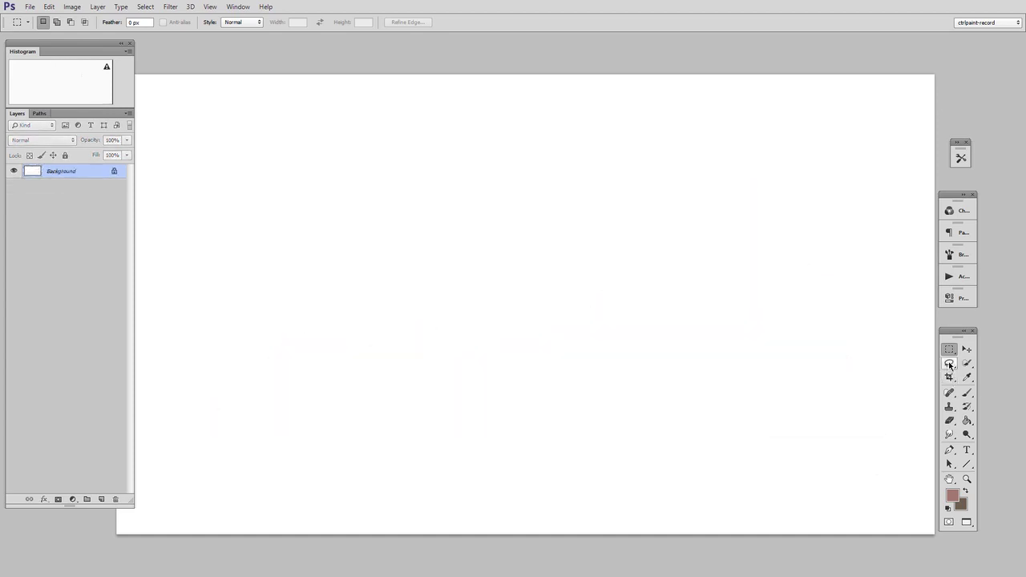
# Lasso a closed wavy blob on the Background layer and hide its selection outline by turning off Extras.
pyautogui.click(952, 368)
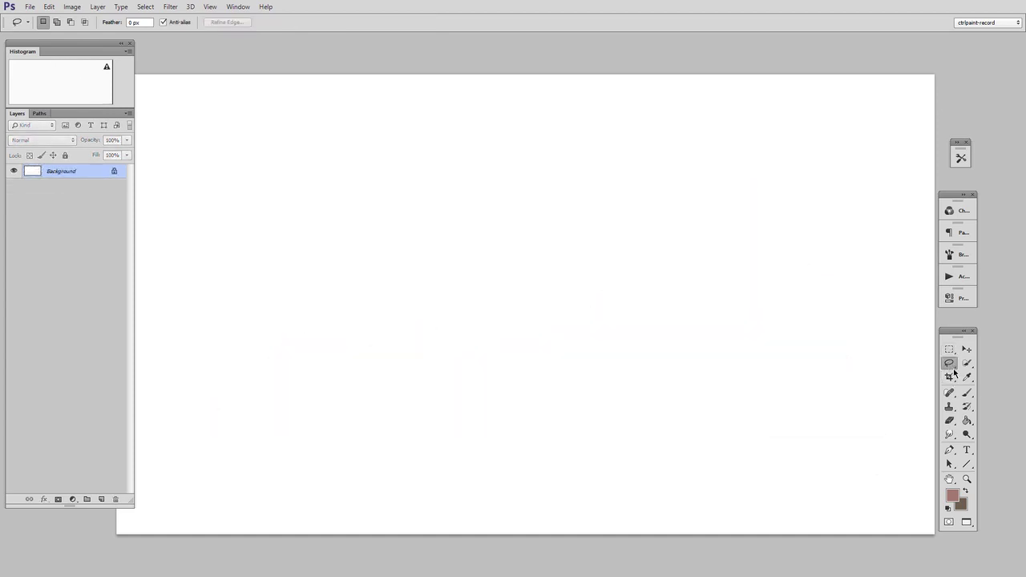
pyautogui.moveTo(341, 406)
pyautogui.mouseDown()
pyautogui.moveTo(356, 272)
pyautogui.moveTo(567, 204)
pyautogui.moveTo(753, 174)
pyautogui.moveTo(708, 419)
pyautogui.moveTo(557, 305)
pyautogui.moveTo(382, 410)
pyautogui.moveTo(324, 396)
pyautogui.mouseUp()
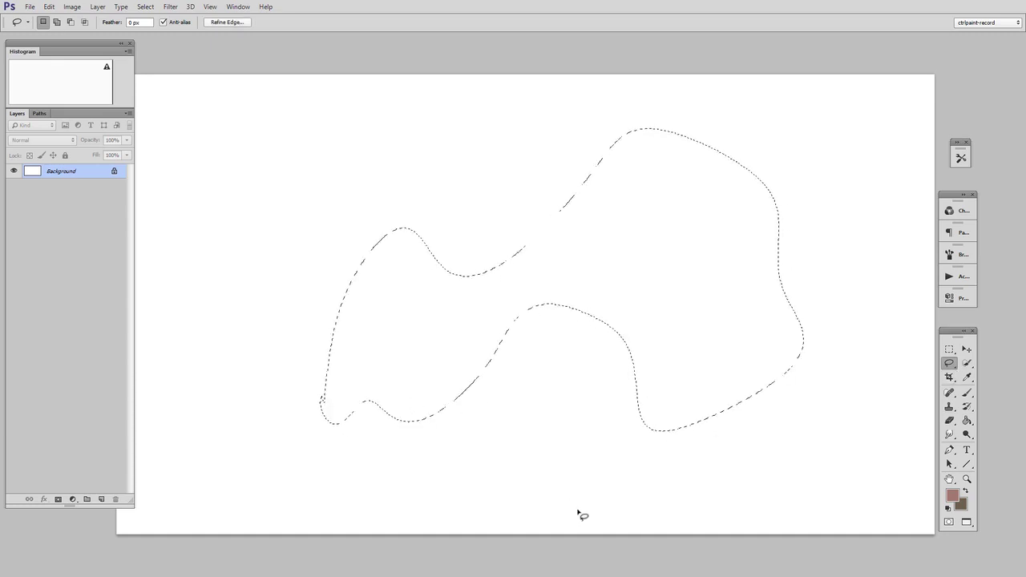
pyautogui.click(211, 7)
pyautogui.click(308, 166)
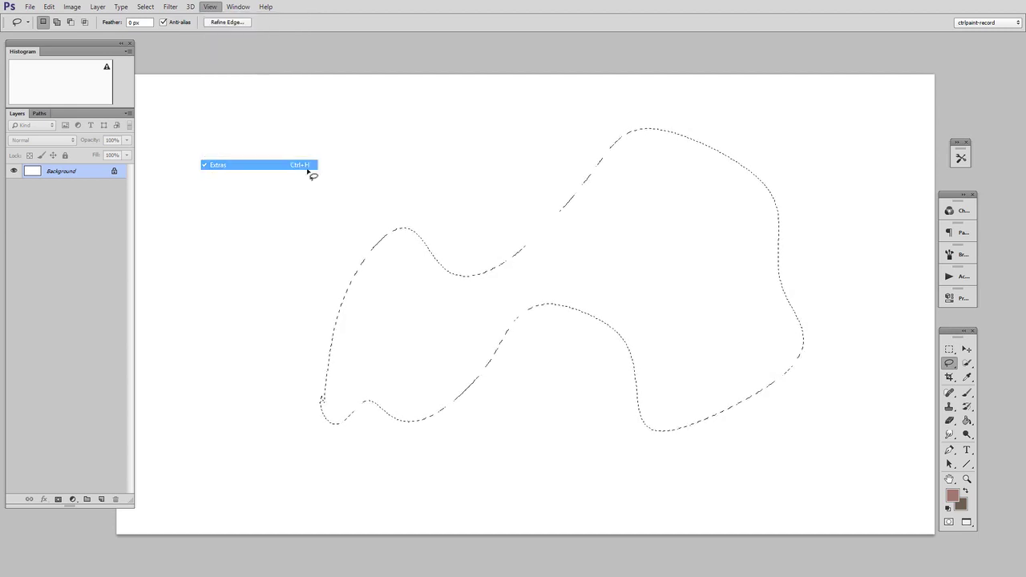
# Fill the hidden blob selection with dusty red using a 410 px brush.
pyautogui.press('b')
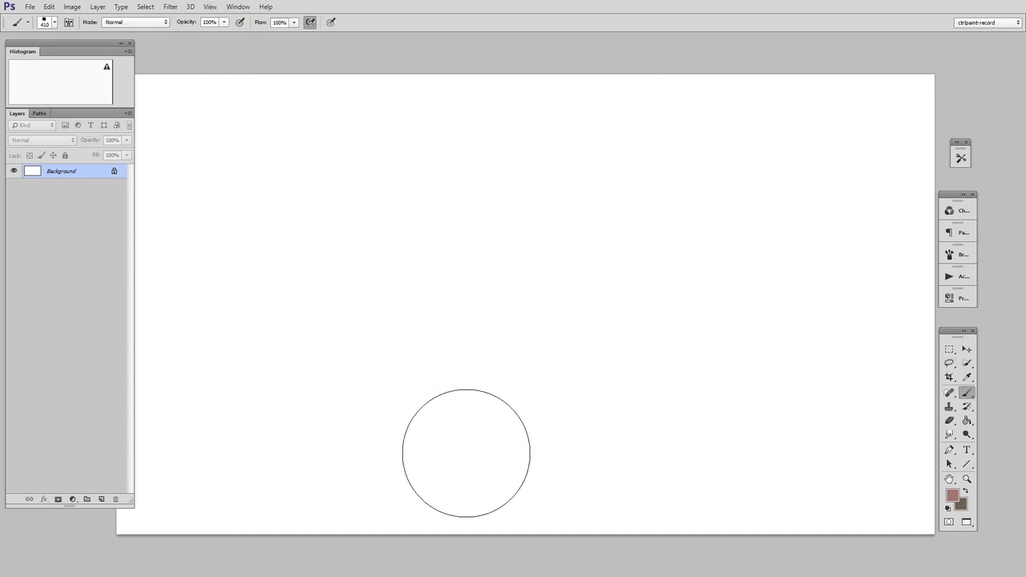
pyautogui.moveTo(472, 454)
pyautogui.mouseDown()
pyautogui.moveTo(327, 319)
pyautogui.moveTo(419, 392)
pyautogui.moveTo(403, 280)
pyautogui.moveTo(552, 149)
pyautogui.moveTo(485, 285)
pyautogui.moveTo(517, 358)
pyautogui.moveTo(666, 374)
pyautogui.moveTo(794, 291)
pyautogui.moveTo(629, 200)
pyautogui.moveTo(670, 417)
pyautogui.moveTo(663, 465)
pyautogui.moveTo(623, 272)
pyautogui.moveTo(304, 324)
pyautogui.moveTo(402, 466)
pyautogui.moveTo(693, 469)
pyautogui.mouseUp()
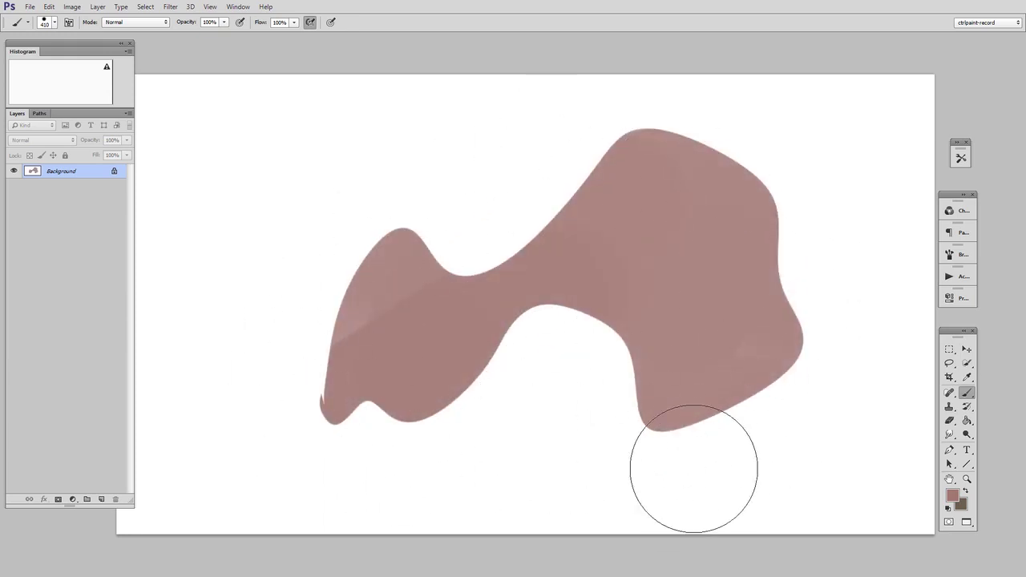
# Add a new layer and paint the upper part of the blob dark maroon with the 410 px brush.
pyautogui.hotkey('ctrl', 'alt', 'shift', 'n')
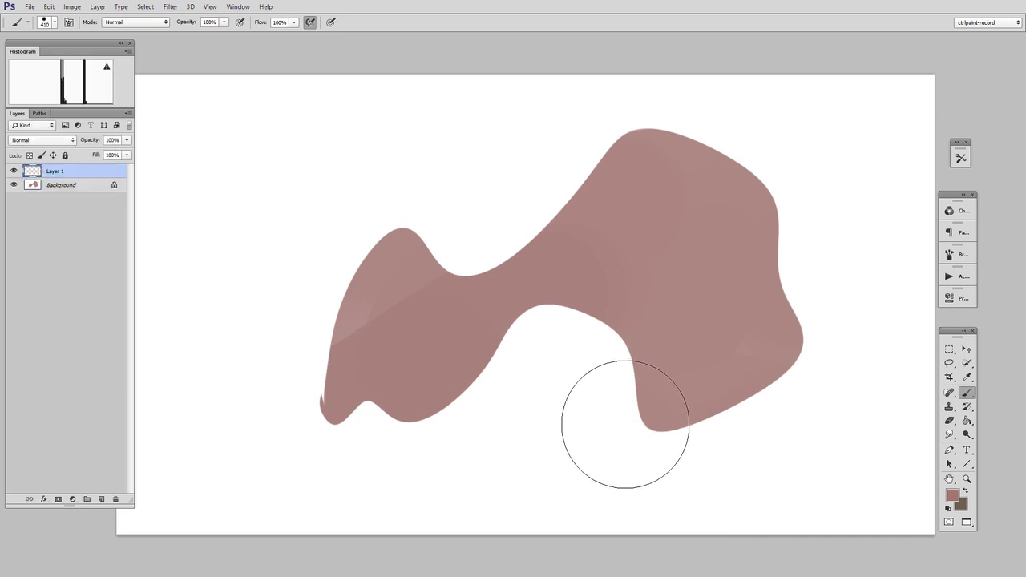
pyautogui.press('n')
pyautogui.click(729, 261)
pyautogui.click(906, 174)
pyautogui.press('b')
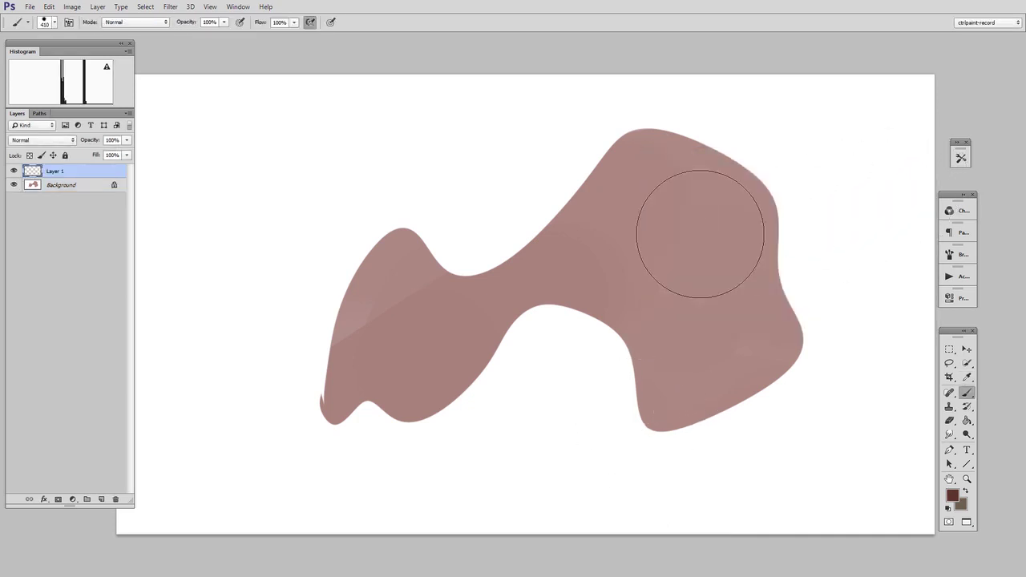
pyautogui.moveTo(418, 192)
pyautogui.mouseDown()
pyautogui.moveTo(829, 179)
pyautogui.moveTo(694, 192)
pyautogui.moveTo(254, 286)
pyautogui.moveTo(841, 246)
pyautogui.mouseUp()
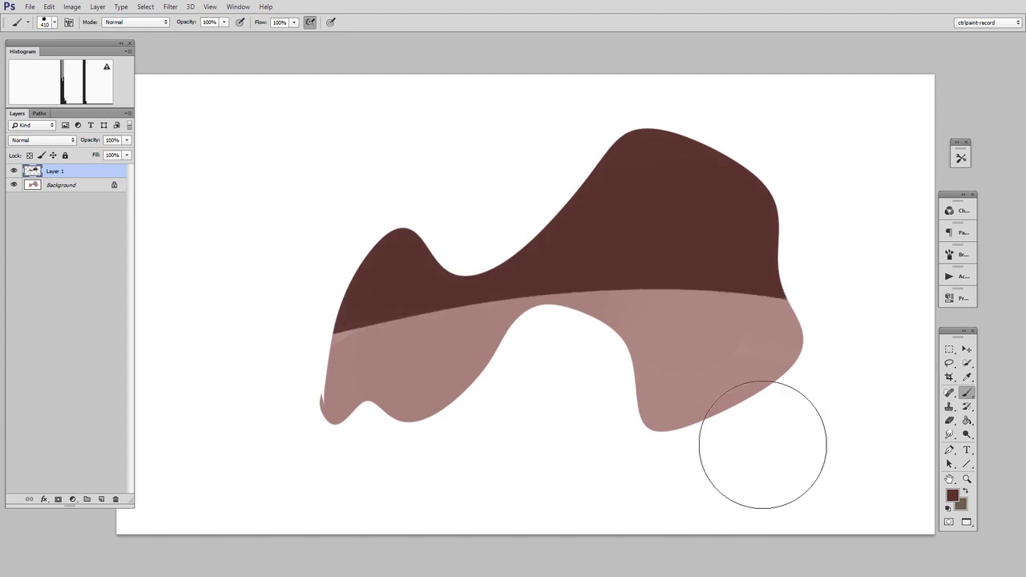
# Make rectangular marquee selections beside the blob and across its middle, and toggle the display of Extras.
pyautogui.click(949, 349)
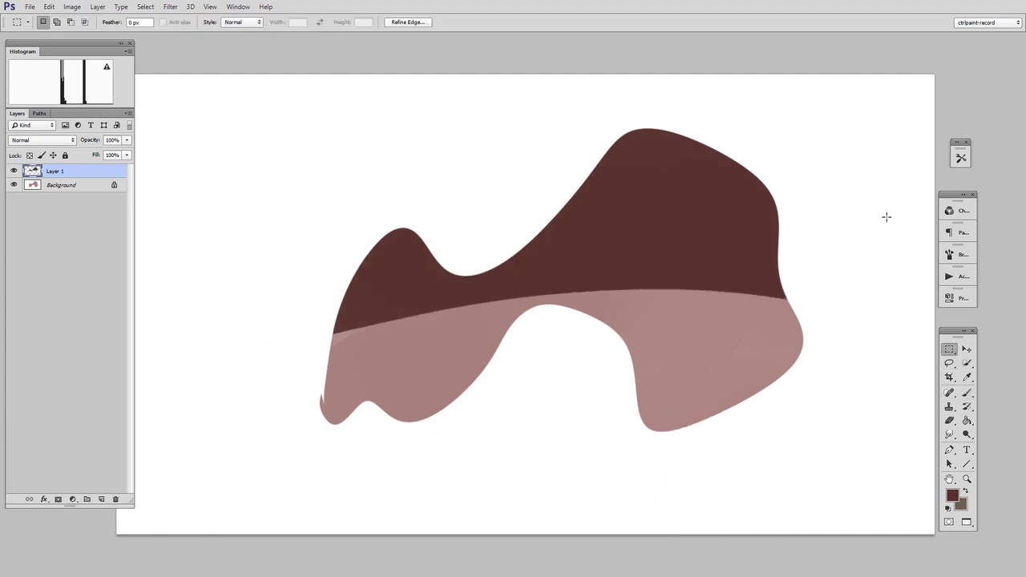
pyautogui.moveTo(932, 196); pyautogui.dragTo(931, 198)
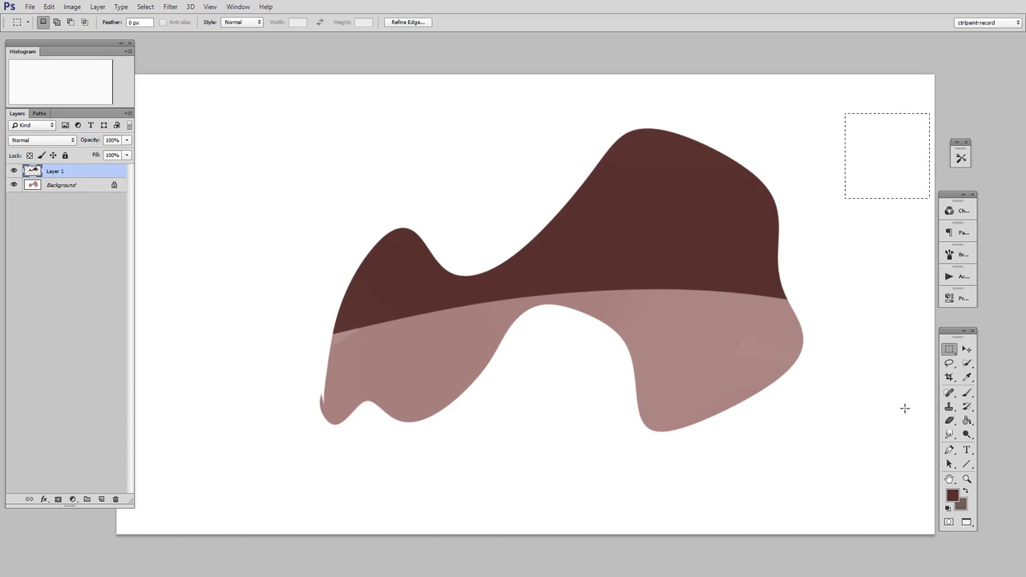
pyautogui.moveTo(461, 158); pyautogui.dragTo(729, 403)
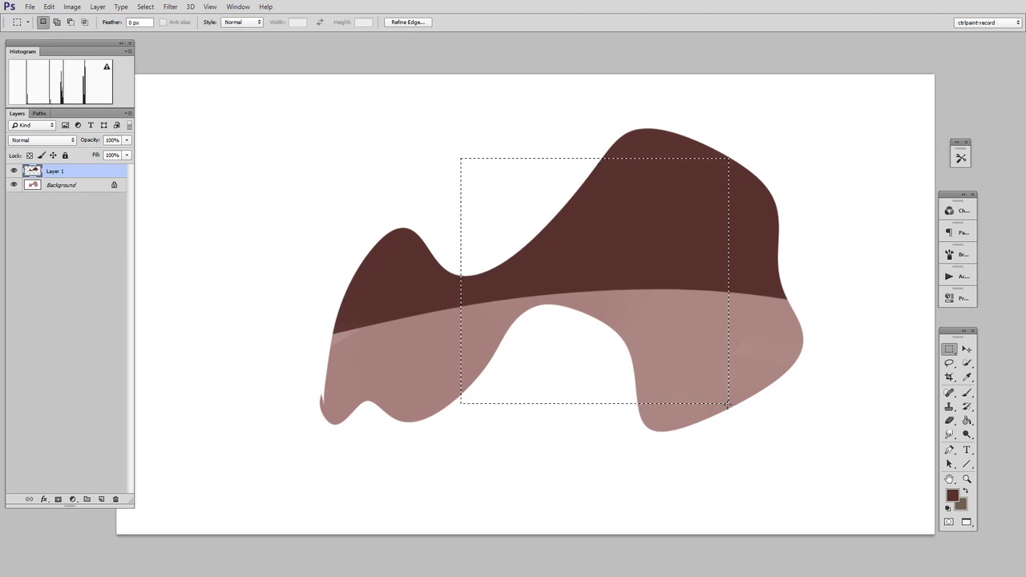
pyautogui.click(211, 6)
pyautogui.click(246, 166)
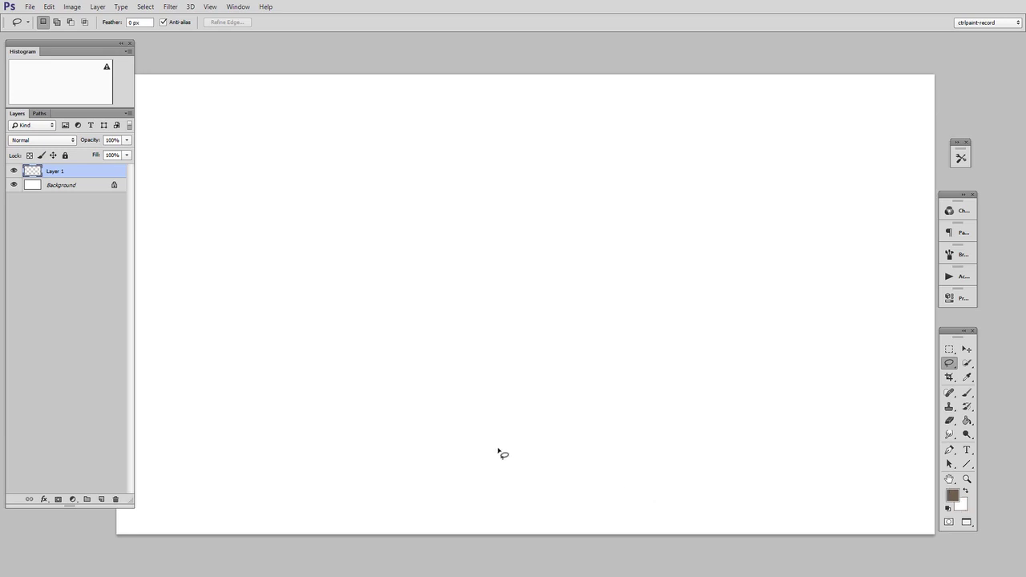
# Lasso a curved shape with pointed lobes on the left half of the canvas and paint it brown with a 715 px brush.
pyautogui.moveTo(240, 326)
pyautogui.mouseDown()
pyautogui.moveTo(380, 270)
pyautogui.moveTo(339, 458)
pyautogui.moveTo(255, 345)
pyautogui.mouseUp()
pyautogui.press('b')
pyautogui.moveTo(412, 374); pyautogui.dragTo(474, 313)
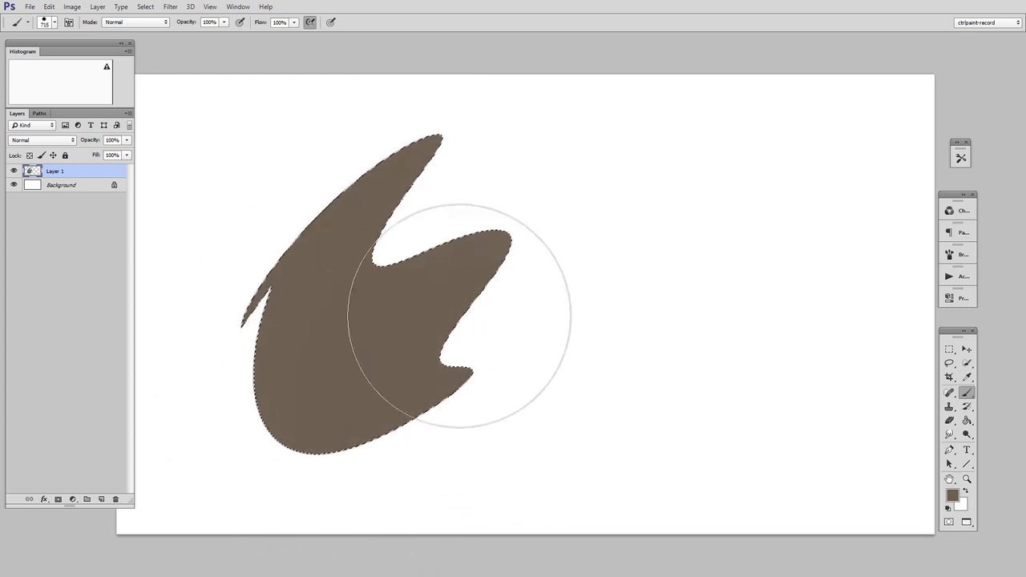
pyautogui.moveTo(479, 325); pyautogui.dragTo(590, 372)
pyautogui.keyDown('ctrl'); pyautogui.click(599, 374); pyautogui.keyUp('ctrl')
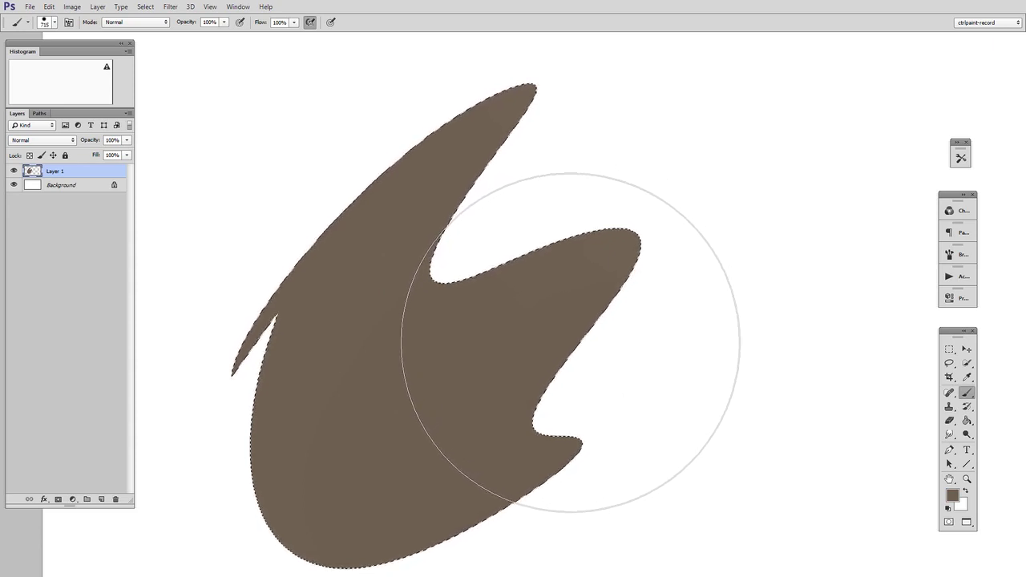
pyautogui.hscroll(1, 576, 340)
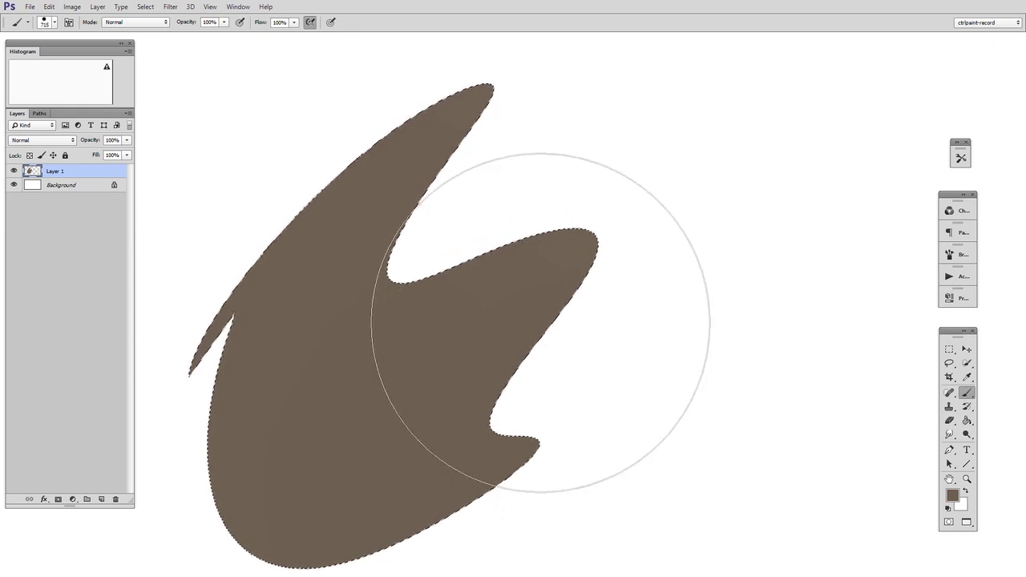
# Invert the selection, switch the colour to tan and paint the area around the brown lobed shape with a 278 px brush.
pyautogui.hotkey('ctrl', 'shift', 'i')
pyautogui.moveTo(538, 299); pyautogui.dragTo(479, 320)
pyautogui.press('n')
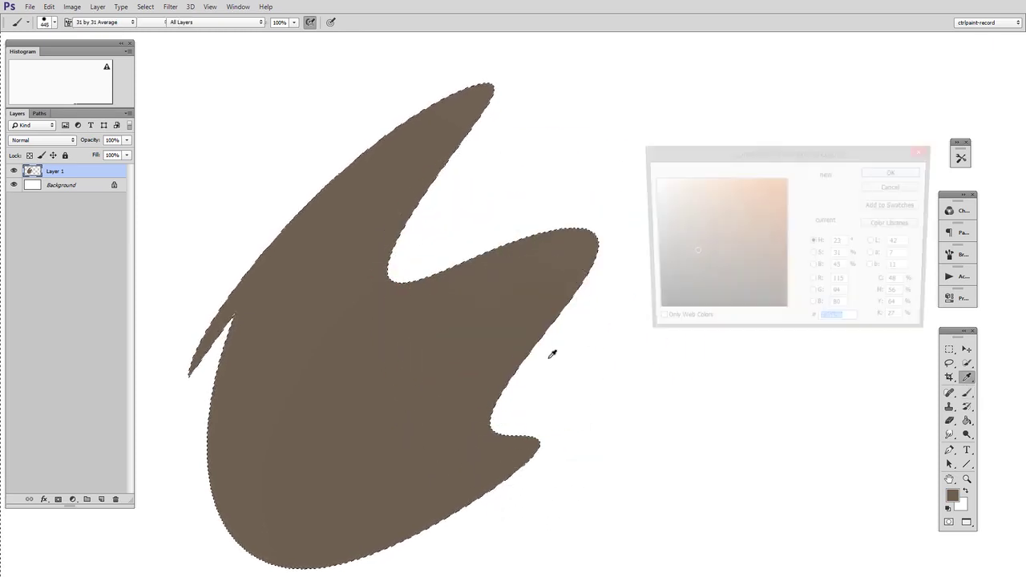
pyautogui.moveTo(696, 227); pyautogui.dragTo(712, 204)
pyautogui.click(904, 172)
pyautogui.moveTo(586, 274); pyautogui.dragTo(547, 274)
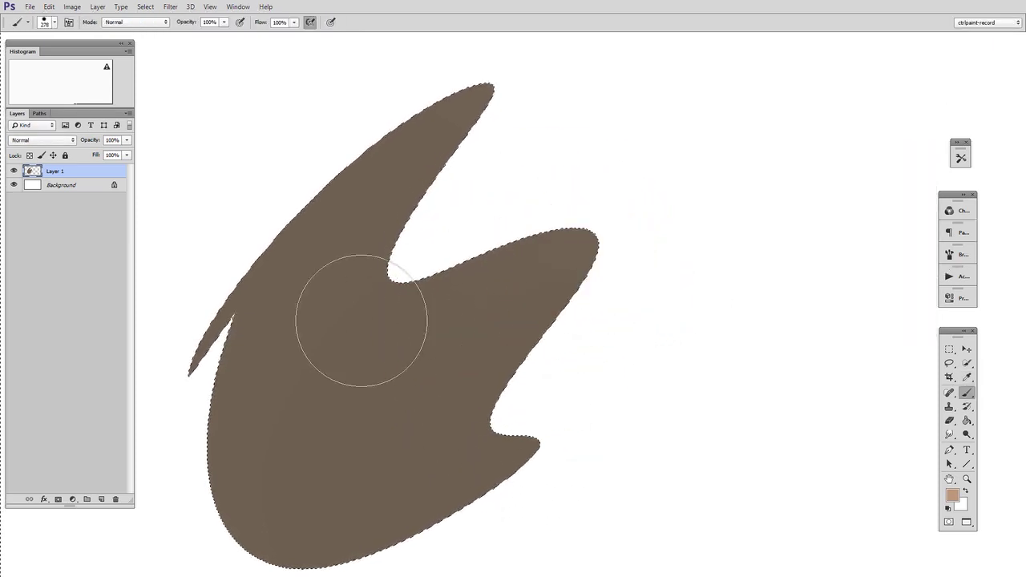
pyautogui.moveTo(363, 321)
pyautogui.mouseDown()
pyautogui.moveTo(510, 334)
pyautogui.moveTo(387, 181)
pyautogui.moveTo(502, 190)
pyautogui.moveTo(508, 126)
pyautogui.moveTo(409, 192)
pyautogui.mouseUp()
pyautogui.moveTo(658, 460); pyautogui.dragTo(695, 437)
pyautogui.keyDown('alt'); pyautogui.click(695, 438); pyautogui.keyUp('alt')
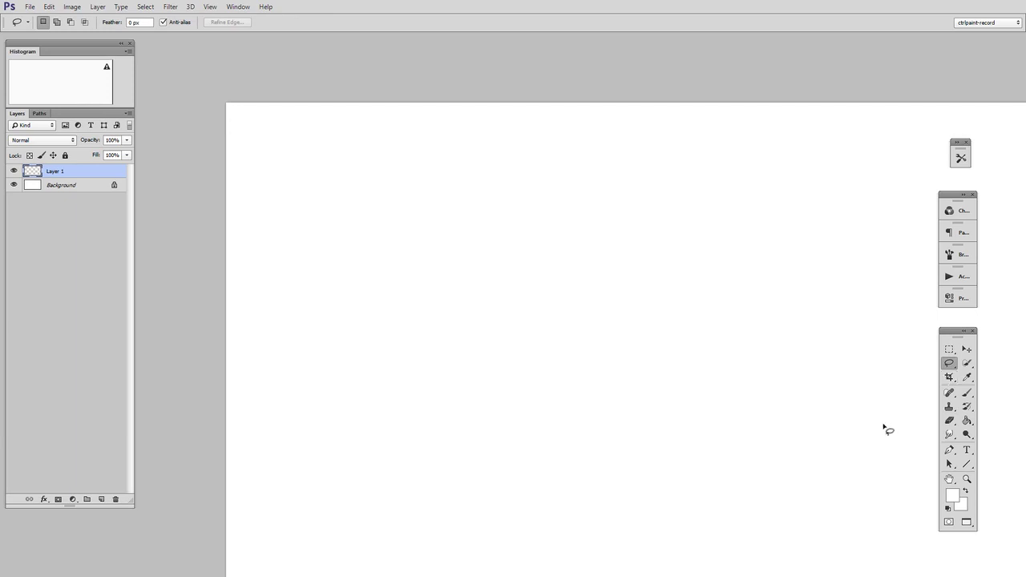
# Lasso a wide mountain shape with three rounded peaks and add a separate twin-peaked shape beside it to the selection.
pyautogui.moveTo(787, 476); pyautogui.dragTo(723, 438)
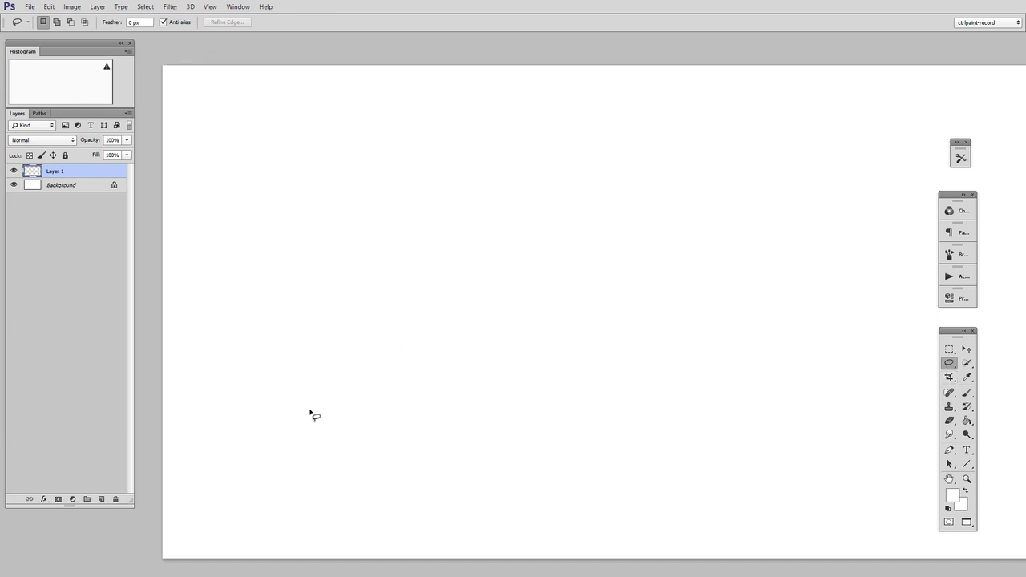
pyautogui.moveTo(309, 411)
pyautogui.mouseDown()
pyautogui.moveTo(379, 226)
pyautogui.moveTo(447, 277)
pyautogui.moveTo(559, 310)
pyautogui.moveTo(656, 311)
pyautogui.moveTo(663, 421)
pyautogui.mouseUp()
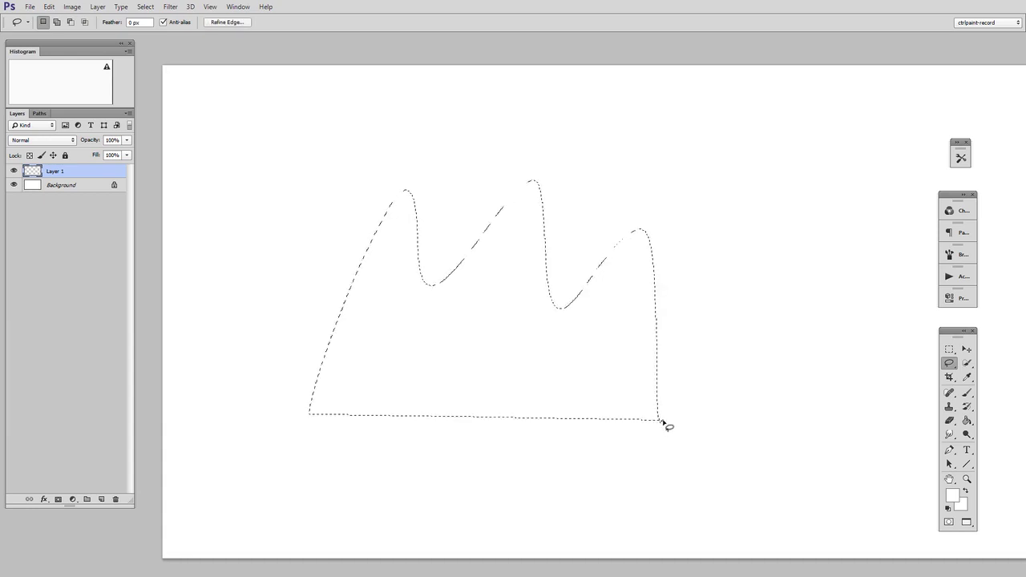
pyautogui.moveTo(807, 470); pyautogui.dragTo(784, 476)
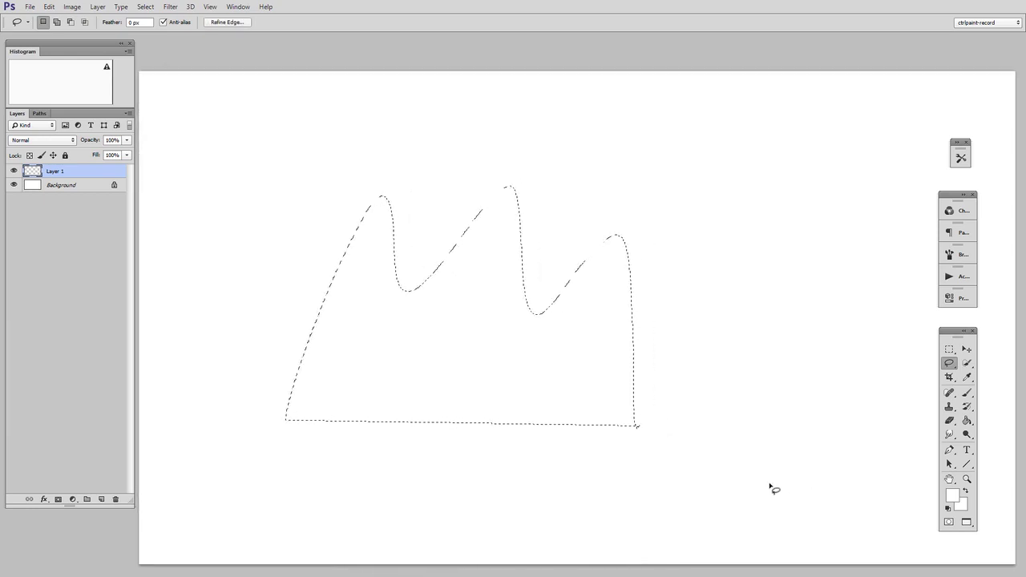
pyautogui.moveTo(700, 410)
pyautogui.mouseDown()
pyautogui.moveTo(630, 392)
pyautogui.moveTo(639, 394)
pyautogui.mouseUp()
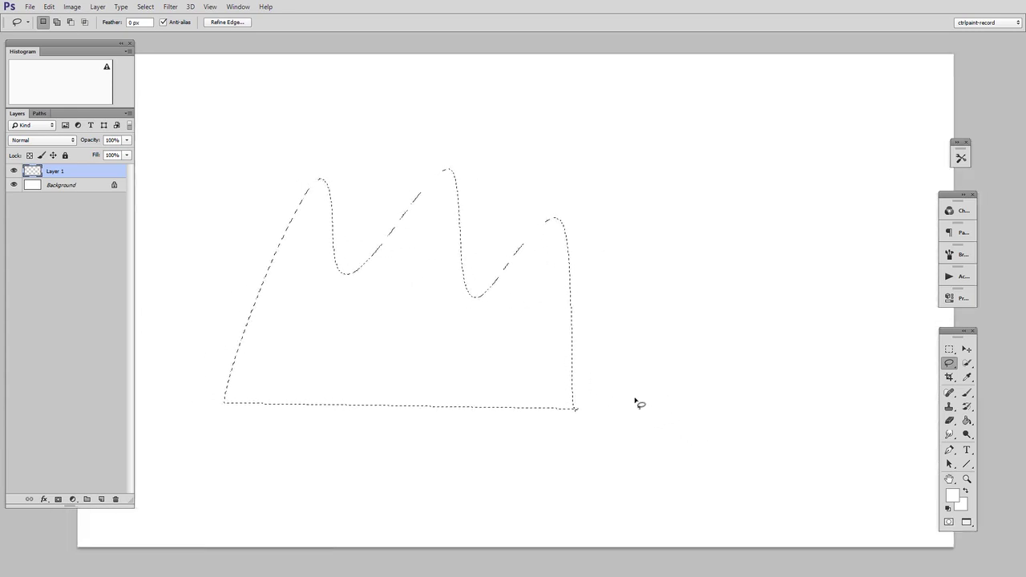
pyautogui.press('shift')
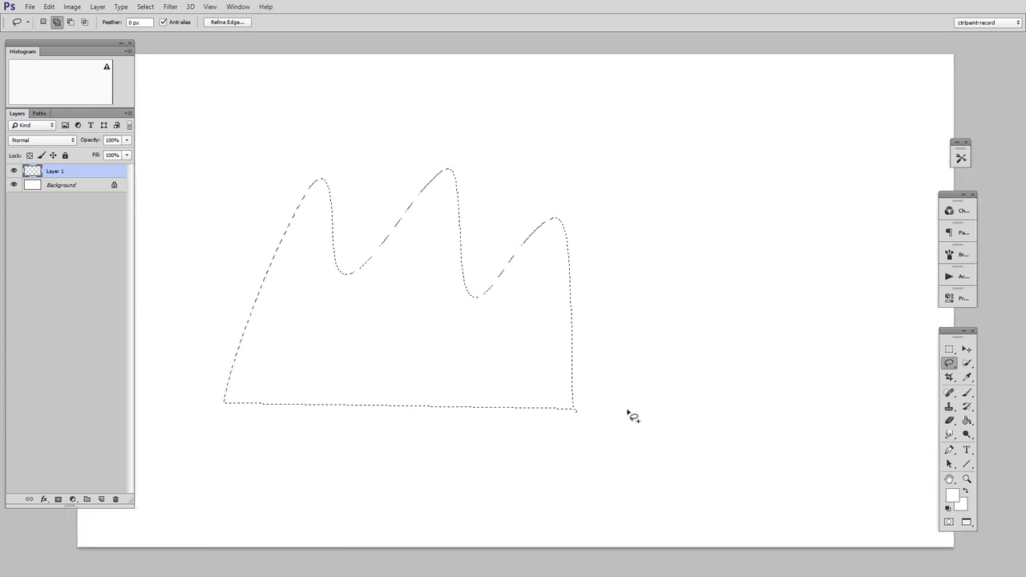
pyautogui.moveTo(612, 408)
pyautogui.mouseDown()
pyautogui.moveTo(672, 235)
pyautogui.moveTo(687, 341)
pyautogui.moveTo(748, 315)
pyautogui.moveTo(739, 419)
pyautogui.mouseUp()
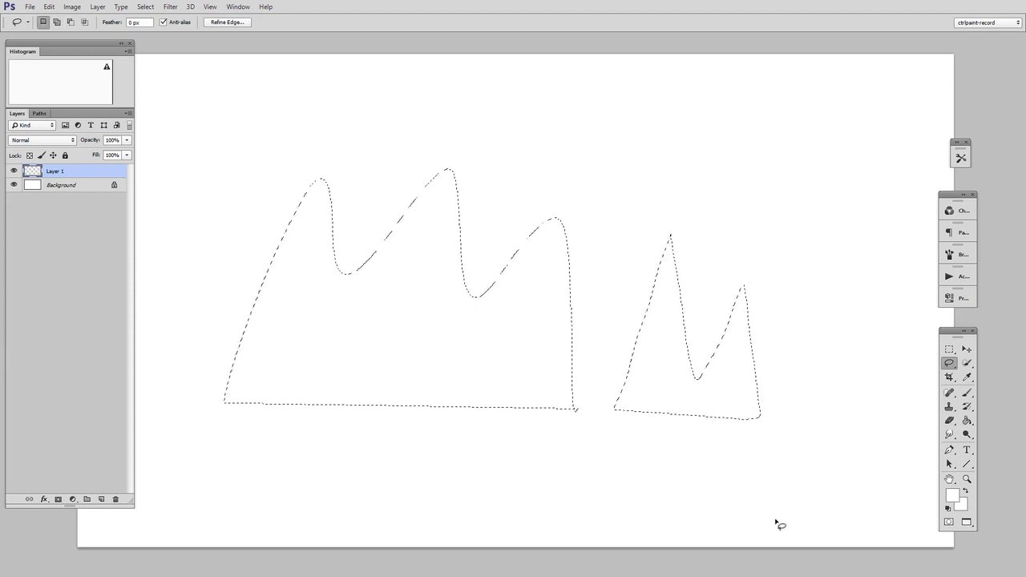
# Add a small triangle at each end of the selected mountains and a small teardrop between the two larger shapes to the selection.
pyautogui.press('shift')
pyautogui.moveTo(796, 399)
pyautogui.mouseDown()
pyautogui.moveTo(807, 371)
pyautogui.moveTo(801, 406)
pyautogui.moveTo(797, 399)
pyautogui.mouseUp()
pyautogui.press('shift')
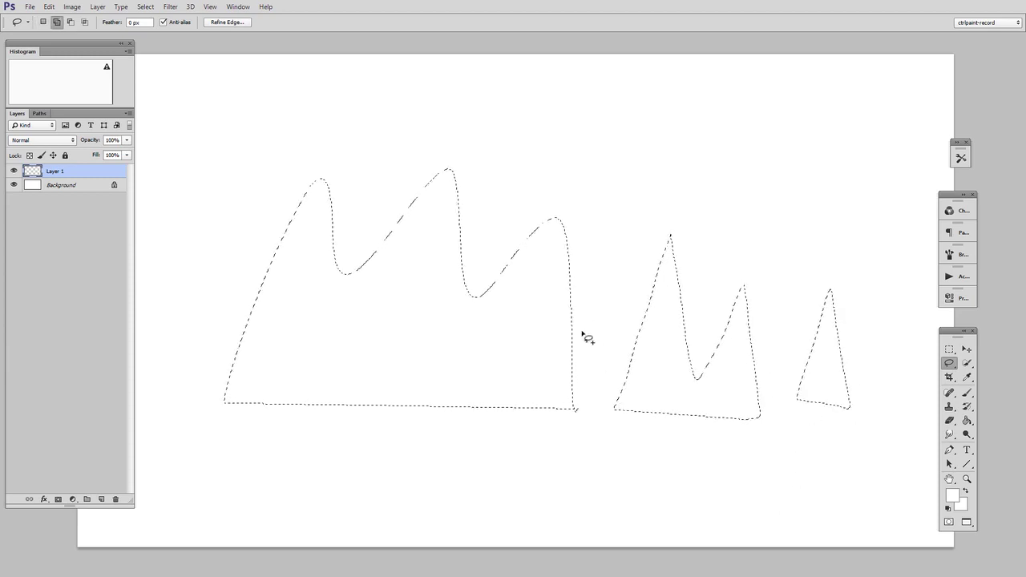
pyautogui.moveTo(585, 336); pyautogui.dragTo(587, 354)
pyautogui.press('space')
pyautogui.moveTo(320, 383); pyautogui.dragTo(493, 377)
pyautogui.press('shift')
pyautogui.moveTo(318, 348)
pyautogui.mouseDown()
pyautogui.moveTo(378, 355)
pyautogui.moveTo(313, 365)
pyautogui.mouseUp()
pyautogui.press('space')
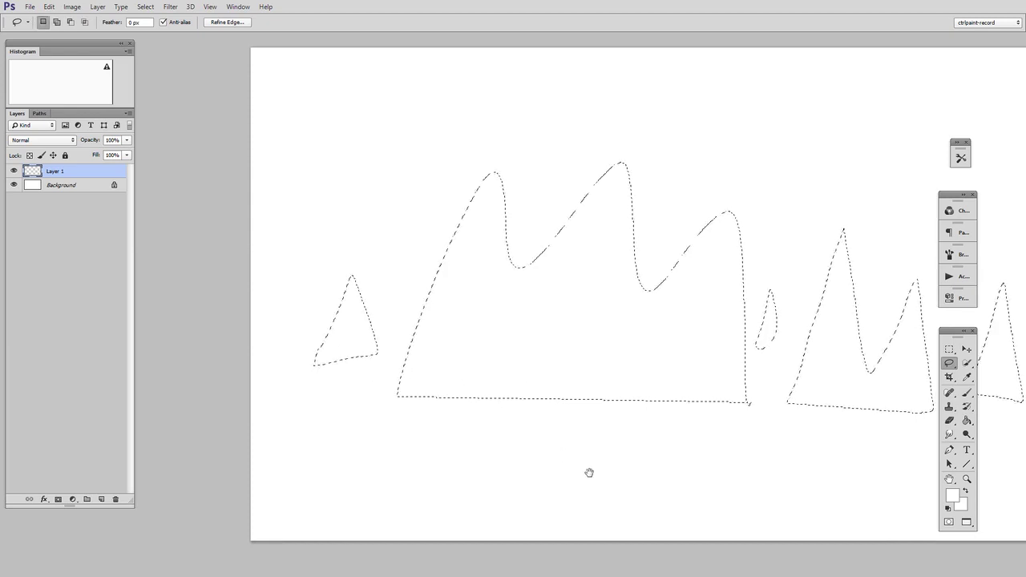
pyautogui.moveTo(585, 472); pyautogui.dragTo(473, 488)
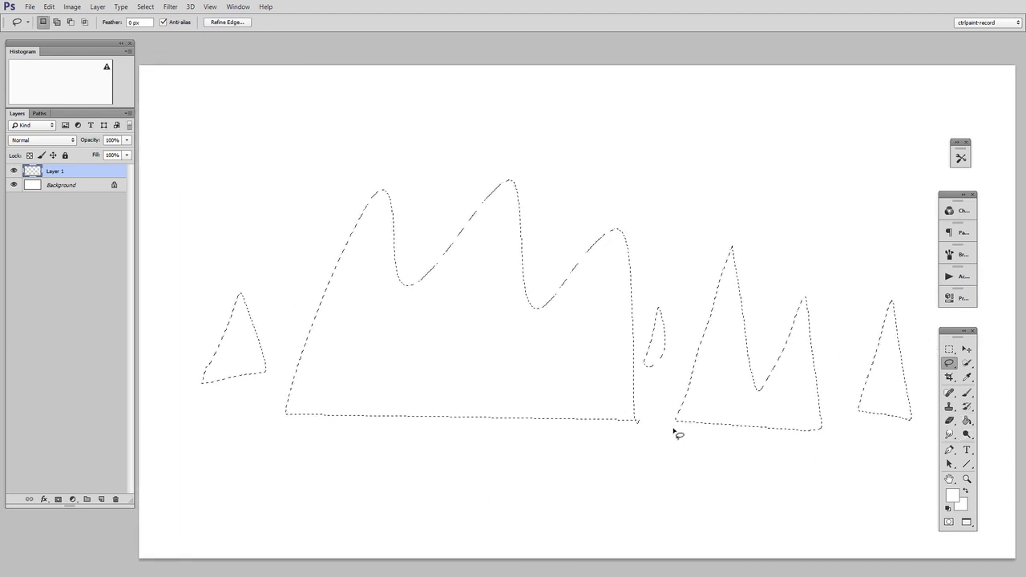
# Set the foreground colour to a sandy brown in the Color Picker.
pyautogui.click(953, 495)
pyautogui.click(738, 265)
pyautogui.moveTo(800, 281); pyautogui.dragTo(800, 304)
pyautogui.click(722, 222)
pyautogui.click(896, 173)
# Paint all the selected mountain shapes sandy brown with a large textured square brush, deepening the tone with a 317 px size.
pyautogui.press('b')
pyautogui.press(']')
pyautogui.press(']')
pyautogui.press(']')
pyautogui.press(']')
pyautogui.press(']')
pyautogui.press(']')
pyautogui.press(']')
pyautogui.press(']')
pyautogui.moveTo(233, 345)
pyautogui.mouseDown()
pyautogui.moveTo(350, 217)
pyautogui.moveTo(523, 407)
pyautogui.moveTo(906, 406)
pyautogui.moveTo(454, 482)
pyautogui.mouseUp()
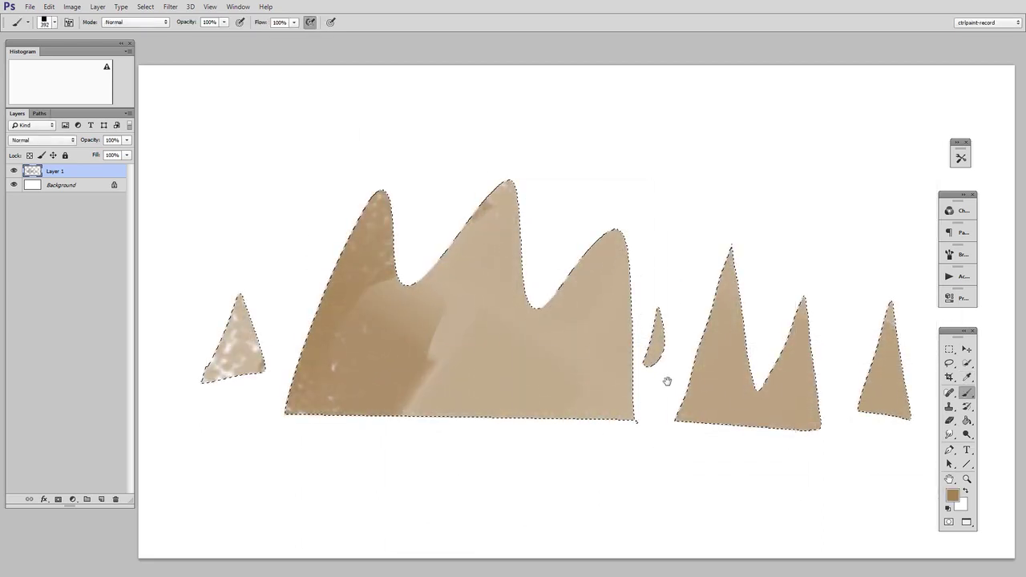
pyautogui.moveTo(666, 383); pyautogui.dragTo(663, 381)
pyautogui.moveTo(490, 372); pyautogui.dragTo(461, 372)
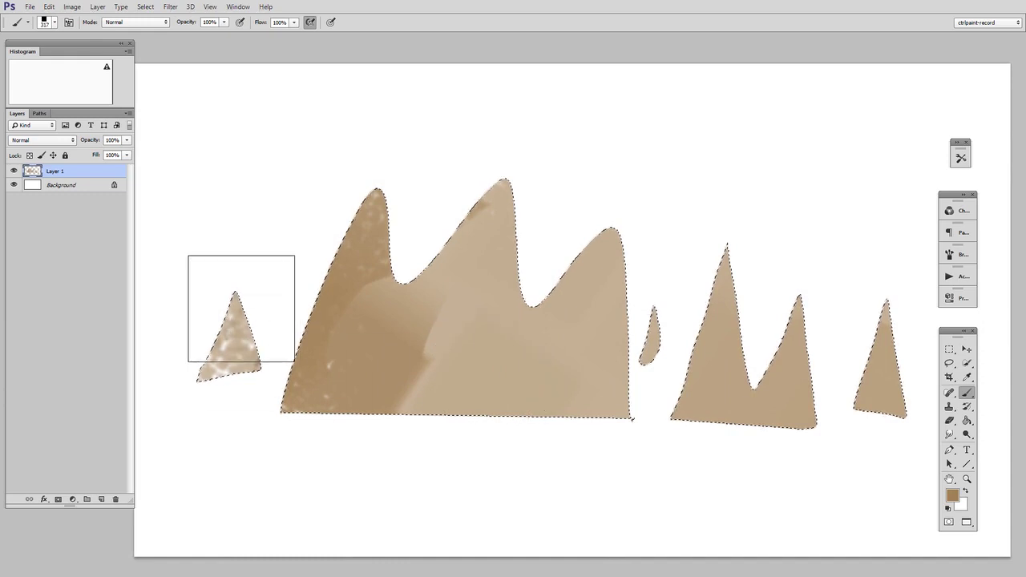
pyautogui.moveTo(240, 308)
pyautogui.mouseDown()
pyautogui.moveTo(376, 237)
pyautogui.moveTo(379, 377)
pyautogui.moveTo(491, 350)
pyautogui.moveTo(564, 233)
pyautogui.mouseUp()
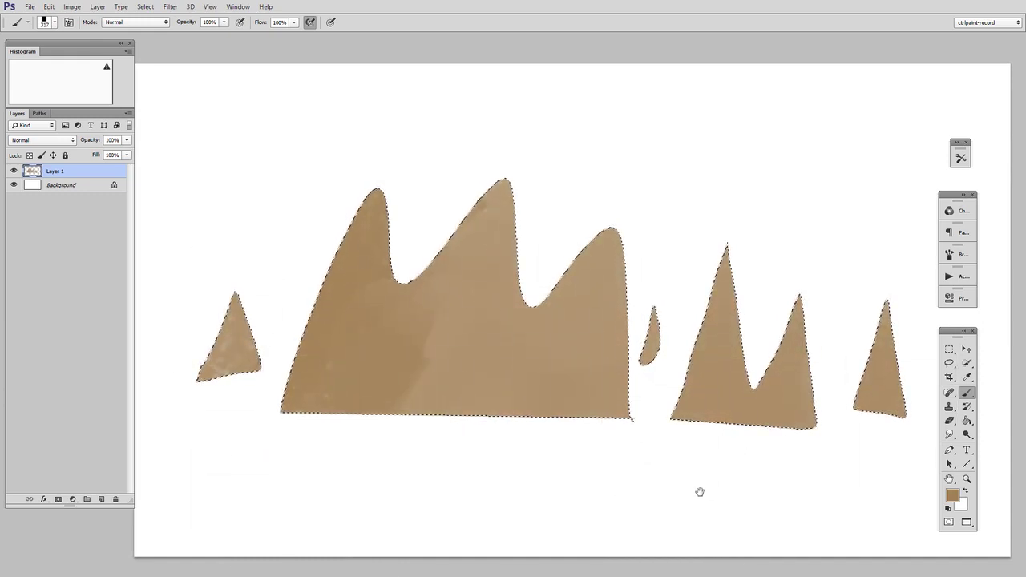
pyautogui.moveTo(700, 493); pyautogui.dragTo(688, 497)
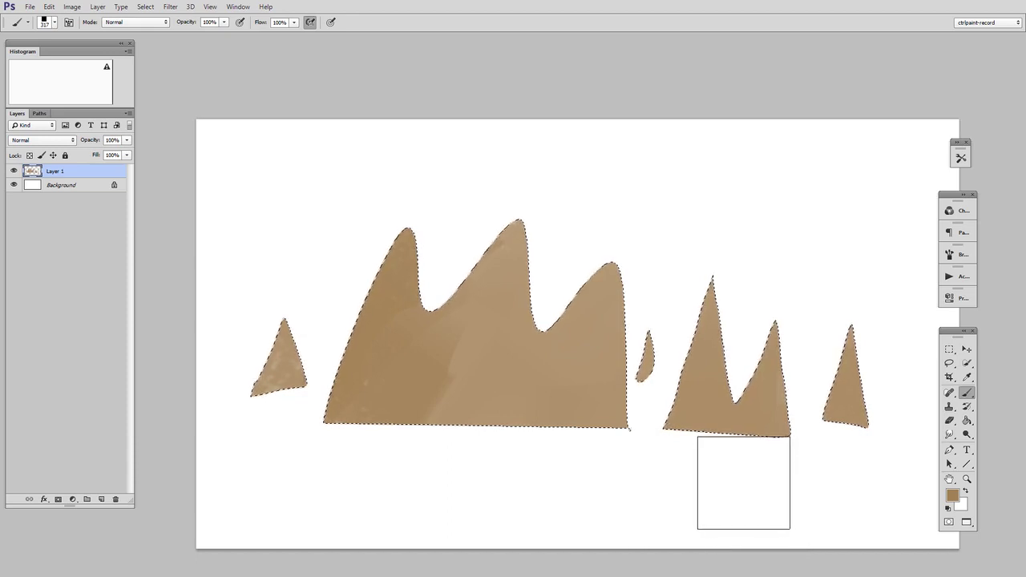
# Invert the mountain selection and set the foreground colour to the greyish blue #a7bcc5.
pyautogui.hotkey('ctrl', 'shift', 'i')
pyautogui.press('n')
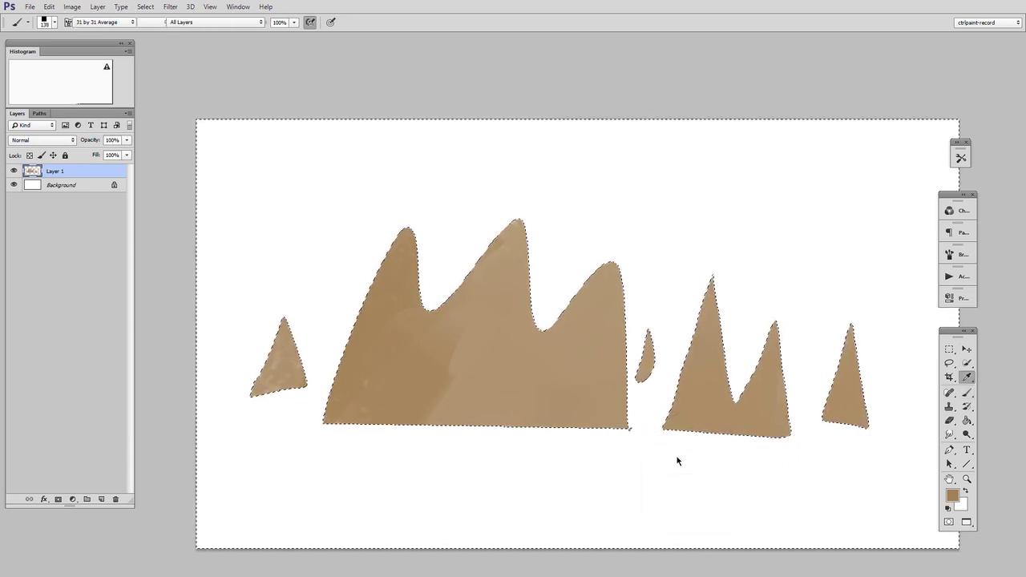
pyautogui.click(800, 249)
pyautogui.click(667, 195)
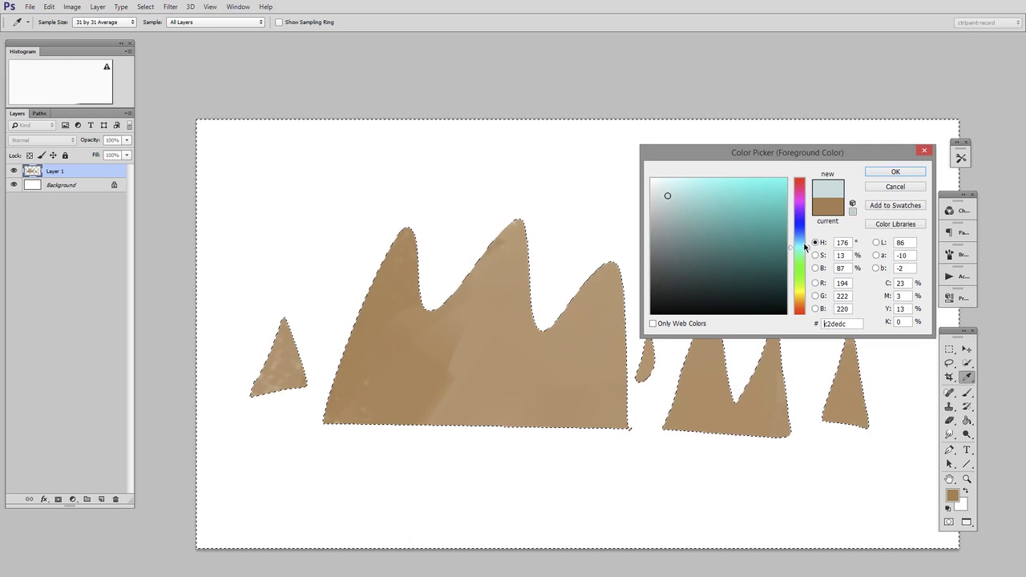
pyautogui.click(804, 240)
pyautogui.click(685, 220)
pyautogui.click(672, 210)
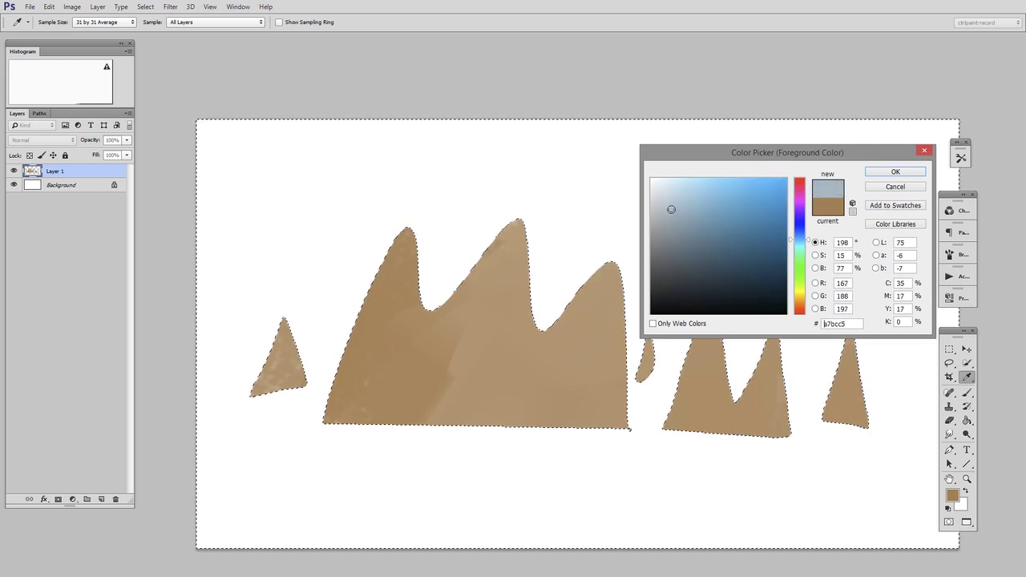
pyautogui.click(895, 172)
# Paint broad greyish-blue strokes behind and below the brown mountains, and deselect.
pyautogui.press('b')
pyautogui.moveTo(504, 425); pyautogui.dragTo(315, 421)
pyautogui.hotkey('ctrl', 'd')
pyautogui.press('m')
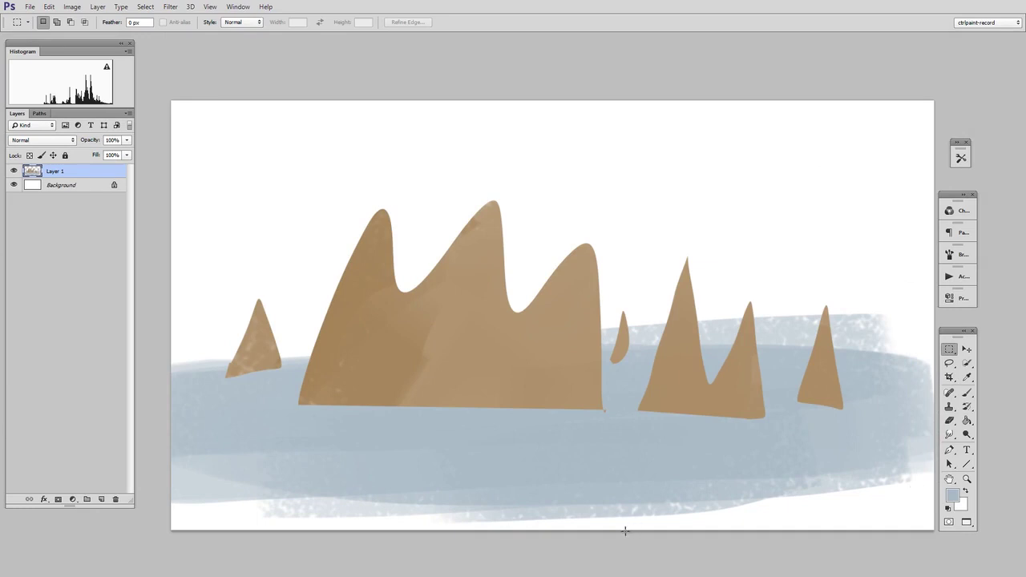
# Delete the painted layer and lasso a large and a smaller twin-peaked shape together as one selection.
pyautogui.click(117, 499)
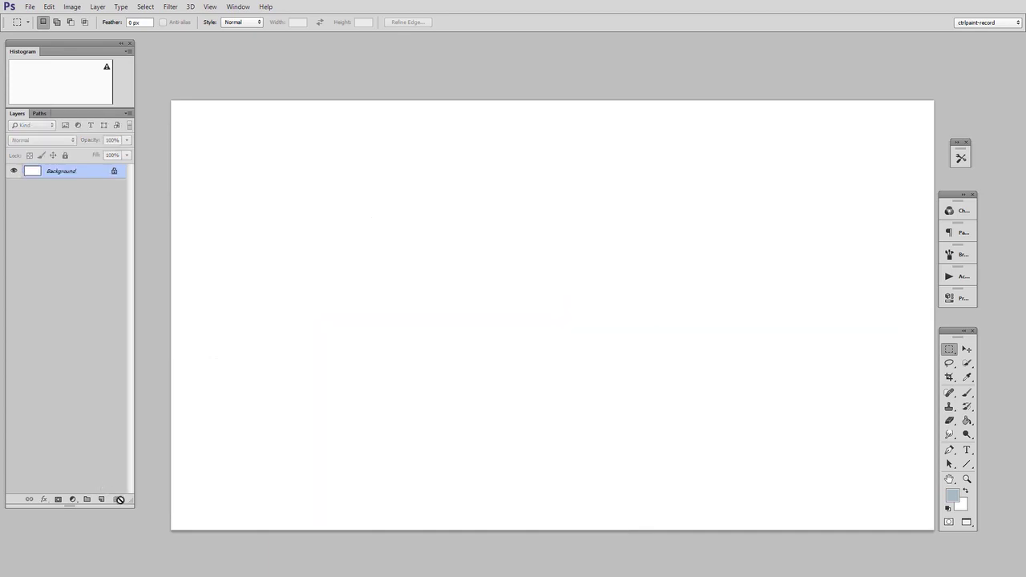
pyautogui.click(950, 364)
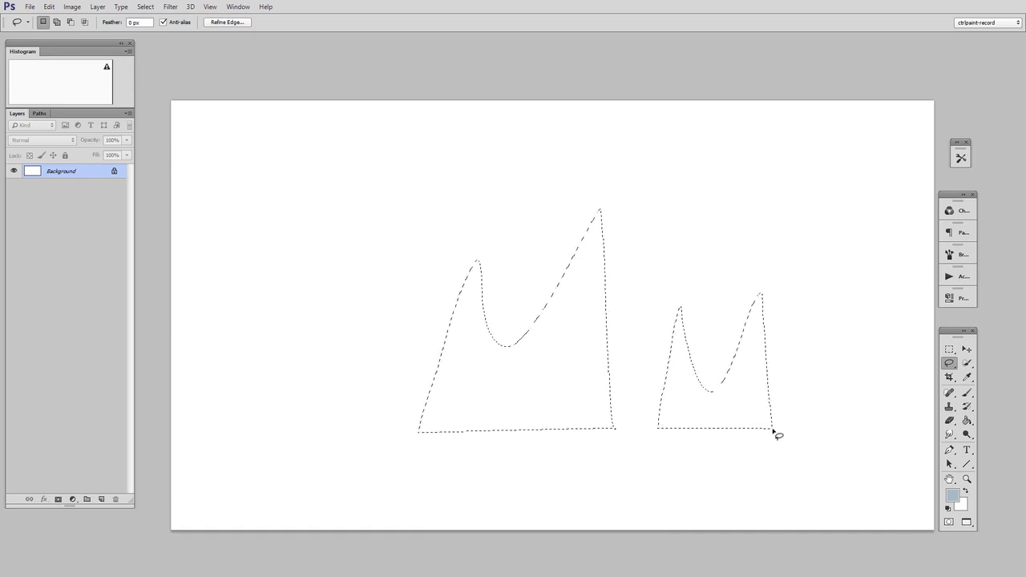
pyautogui.moveTo(774, 430); pyautogui.dragTo(793, 426)
pyautogui.keyDown('ctrl'); pyautogui.click(690, 472); pyautogui.keyUp('ctrl')
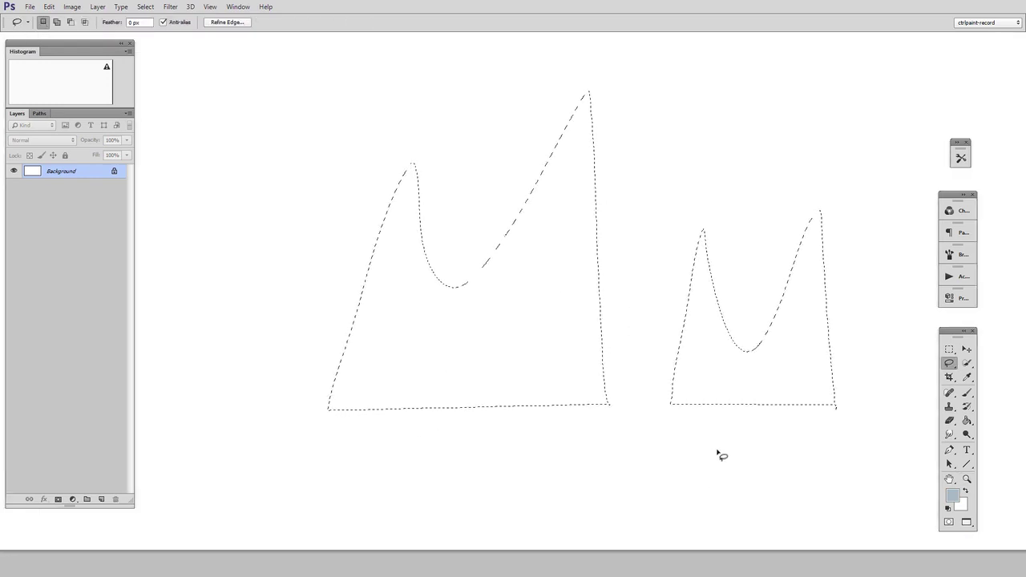
# Subtract a horizontal band across both twin-peaked shapes and add two small triangles beside the smaller one to the selection.
pyautogui.press('alt')
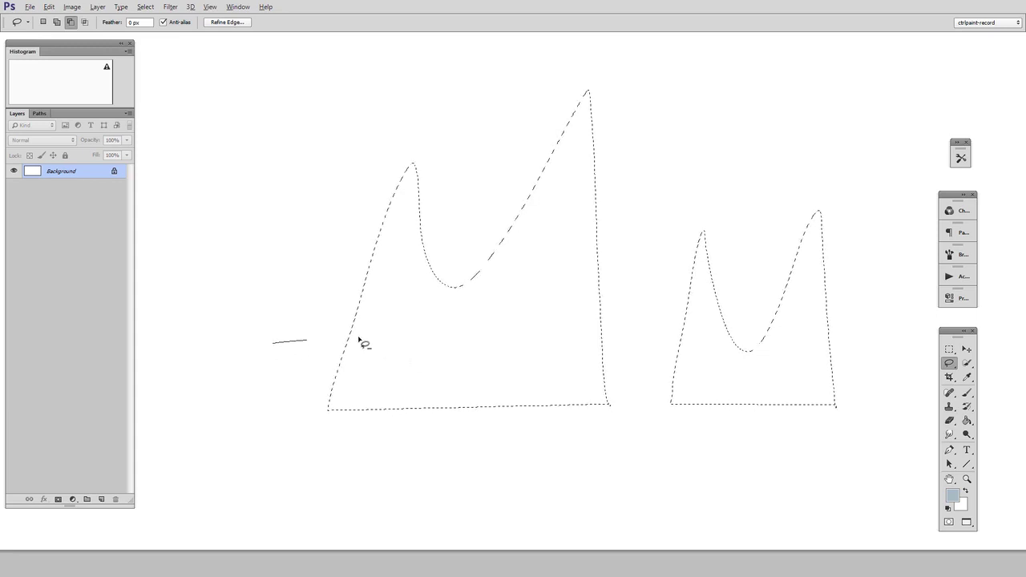
pyautogui.moveTo(360, 340)
pyautogui.mouseDown()
pyautogui.moveTo(826, 364)
pyautogui.moveTo(873, 378)
pyautogui.moveTo(261, 340)
pyautogui.mouseUp()
pyautogui.press('shift')
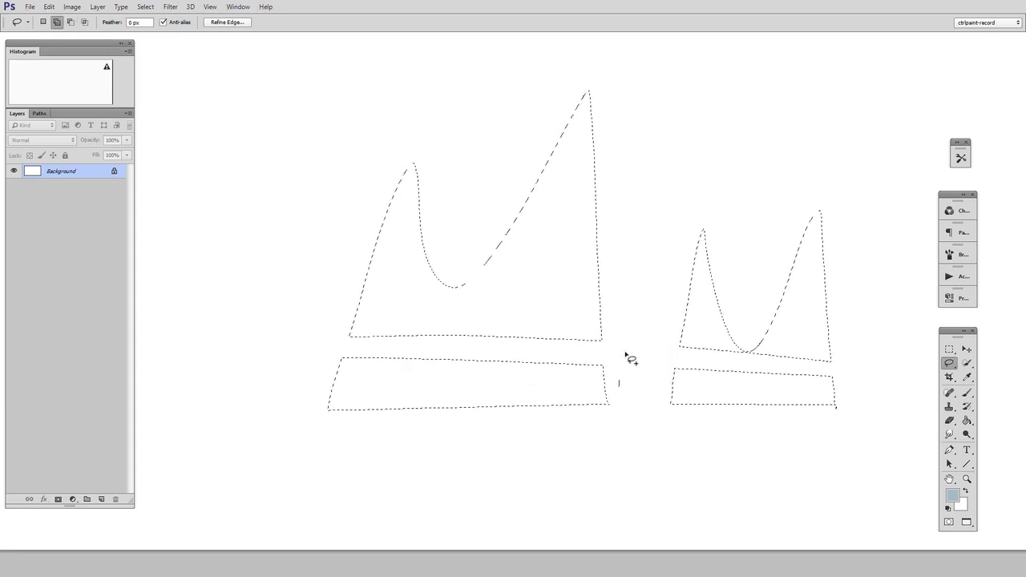
pyautogui.moveTo(618, 384); pyautogui.dragTo(619, 380)
pyautogui.hscroll(3, 697, 409)
pyautogui.press('shift')
pyautogui.moveTo(762, 327)
pyautogui.mouseDown()
pyautogui.moveTo(806, 405)
pyautogui.moveTo(740, 393)
pyautogui.mouseUp()
# Subtract several diagonal strips from the lower parts of both twin-peaked selections.
pyautogui.press('alt')
pyautogui.moveTo(665, 387)
pyautogui.mouseDown()
pyautogui.moveTo(719, 339)
pyautogui.moveTo(648, 442)
pyautogui.mouseUp()
pyautogui.moveTo(568, 437)
pyautogui.mouseDown()
pyautogui.moveTo(652, 291)
pyautogui.moveTo(521, 506)
pyautogui.mouseUp()
pyautogui.moveTo(393, 445)
pyautogui.mouseDown()
pyautogui.moveTo(451, 348)
pyautogui.moveTo(397, 442)
pyautogui.mouseUp()
pyautogui.moveTo(305, 453)
pyautogui.mouseDown()
pyautogui.moveTo(486, 257)
pyautogui.moveTo(309, 448)
pyautogui.mouseUp()
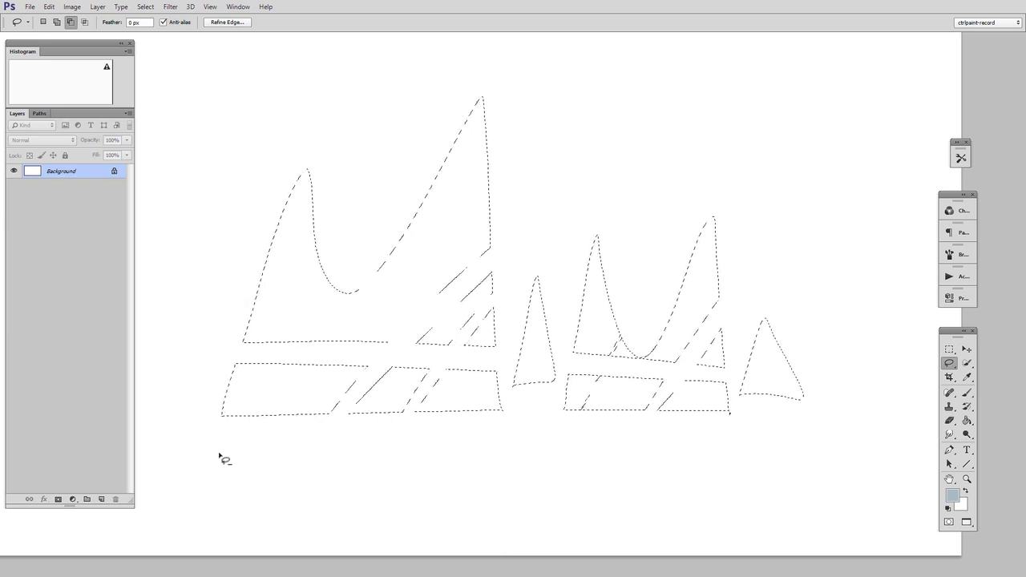
pyautogui.moveTo(219, 453)
pyautogui.mouseDown()
pyautogui.moveTo(473, 267)
pyautogui.moveTo(240, 461)
pyautogui.mouseUp()
# Fill the cut-up selection with greyish blue using a 320 px brush, and deselect.
pyautogui.press('b')
pyautogui.press(']')
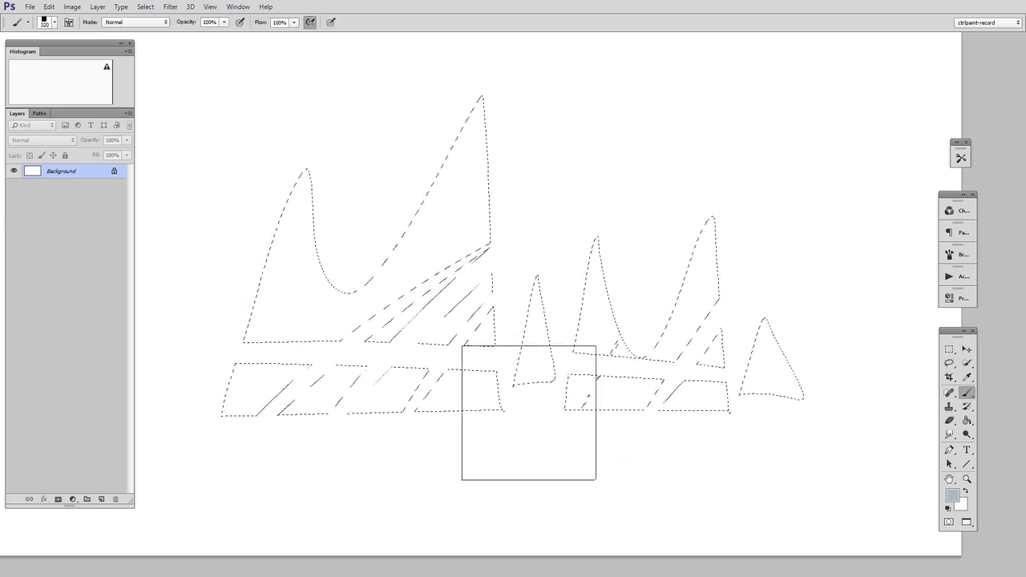
pyautogui.moveTo(527, 413)
pyautogui.mouseDown()
pyautogui.moveTo(278, 406)
pyautogui.moveTo(527, 102)
pyautogui.moveTo(323, 399)
pyautogui.moveTo(548, 284)
pyautogui.moveTo(720, 289)
pyautogui.moveTo(736, 387)
pyautogui.moveTo(796, 332)
pyautogui.moveTo(467, 263)
pyautogui.moveTo(271, 324)
pyautogui.moveTo(371, 133)
pyautogui.mouseUp()
pyautogui.click(951, 351)
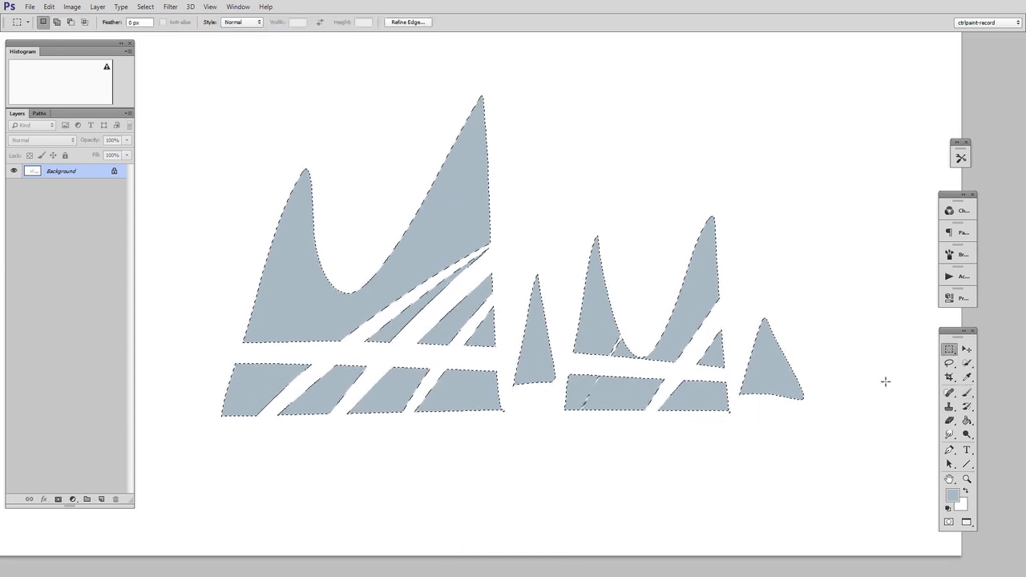
pyautogui.click(880, 389)
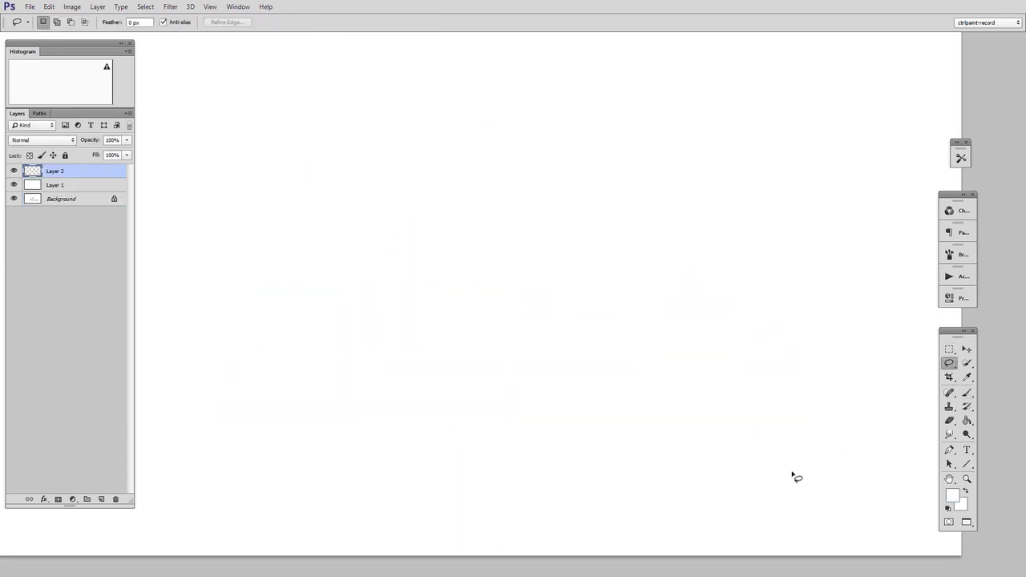
# Lasso a winding S-shaped river on Layer 2, wide in the foreground and tapering into the distance.
pyautogui.moveTo(702, 138)
pyautogui.mouseDown()
pyautogui.moveTo(620, 135)
pyautogui.moveTo(417, 164)
pyautogui.moveTo(445, 200)
pyautogui.moveTo(638, 219)
pyautogui.moveTo(717, 268)
pyautogui.moveTo(187, 319)
pyautogui.mouseUp()
pyautogui.moveTo(148, 457)
pyautogui.mouseDown()
pyautogui.moveTo(449, 415)
pyautogui.moveTo(775, 355)
pyautogui.moveTo(867, 292)
pyautogui.moveTo(815, 255)
pyautogui.moveTo(734, 225)
pyautogui.moveTo(436, 180)
pyautogui.moveTo(721, 126)
pyautogui.moveTo(674, 129)
pyautogui.mouseUp()
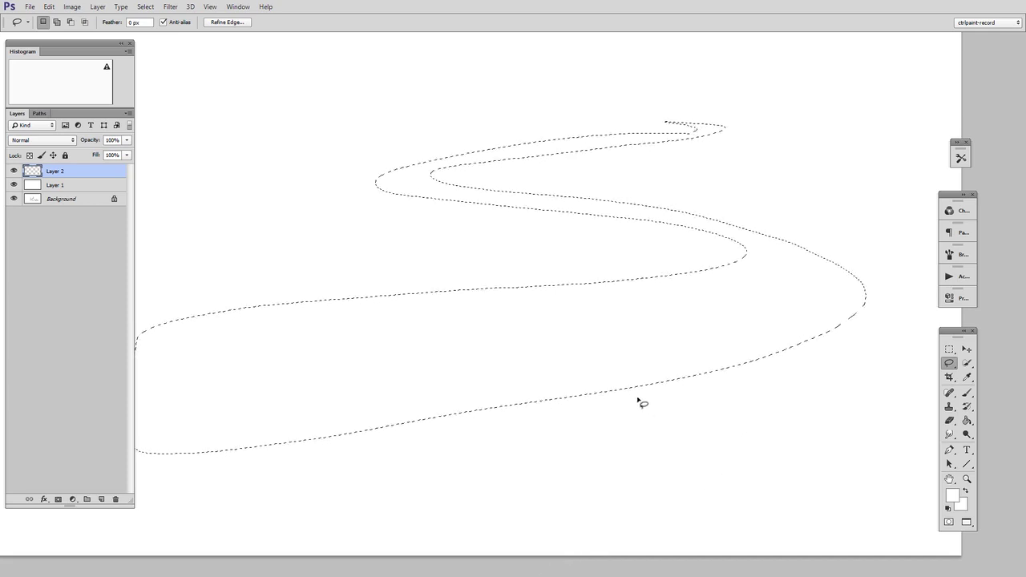
# Subtract rounded notches from the river selection's near banks and add small bumps along its far banks.
pyautogui.press('alt')
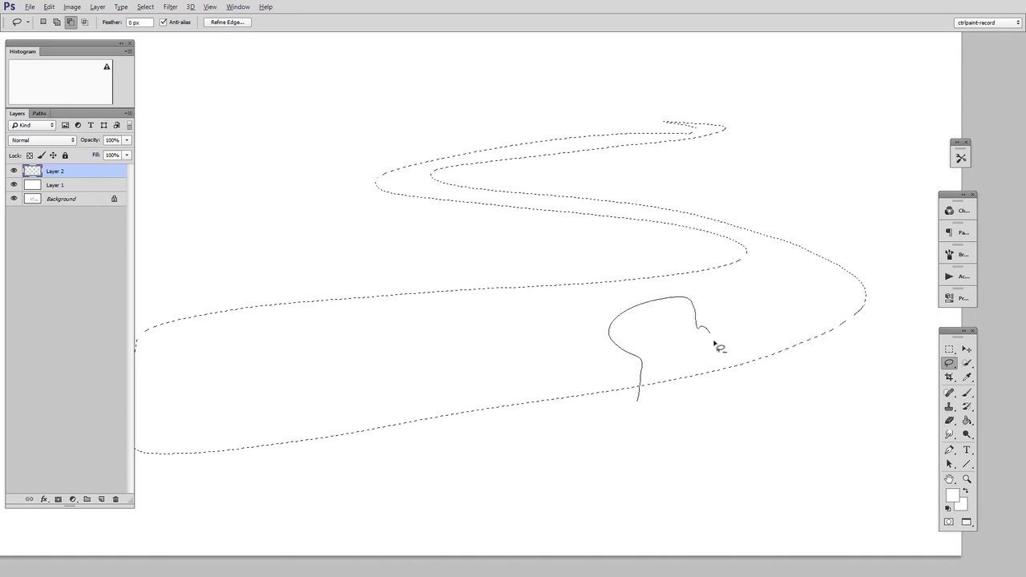
pyautogui.moveTo(646, 430); pyautogui.dragTo(639, 403)
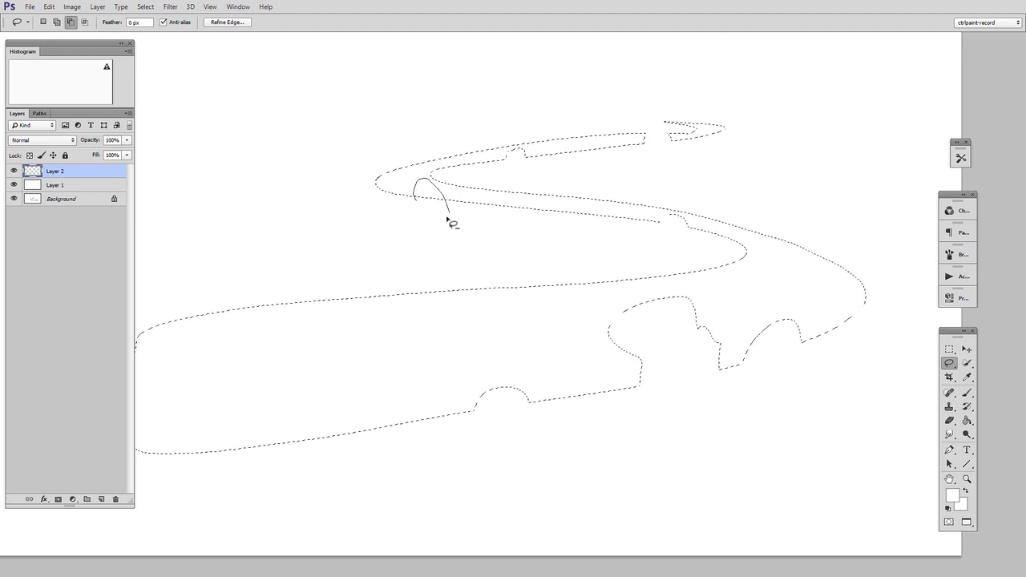
pyautogui.press('alt')
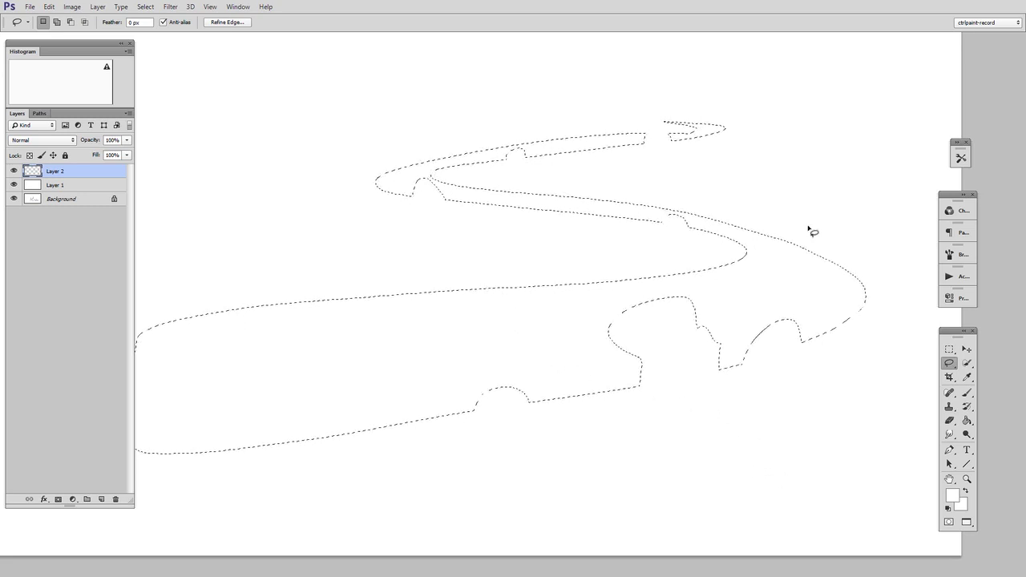
pyautogui.press('shift')
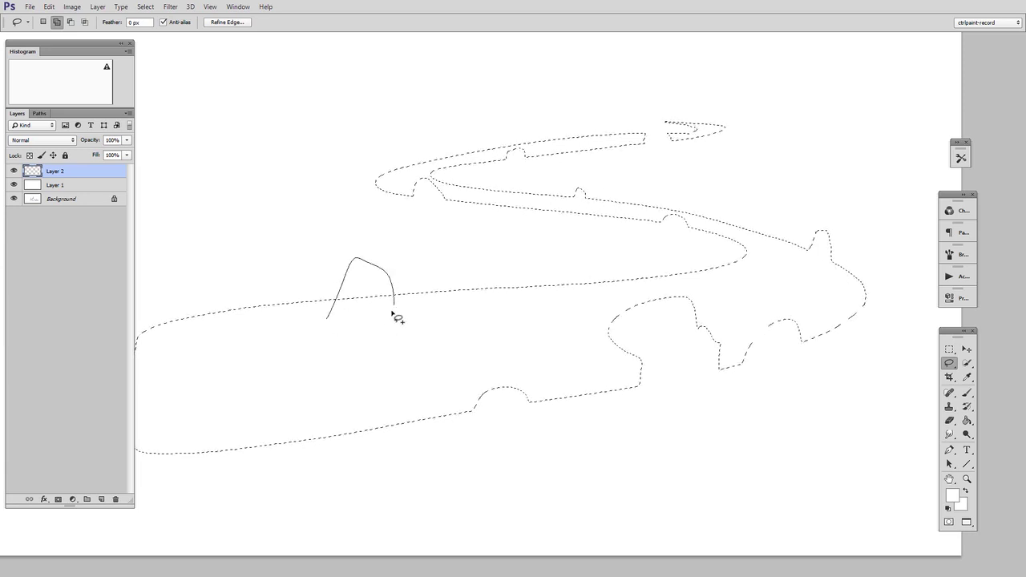
pyautogui.moveTo(392, 312); pyautogui.dragTo(315, 334)
# Fill the river selection with pale blue-grey #b8cfd2 using the brush, and deselect.
pyautogui.press('b')
pyautogui.press('n')
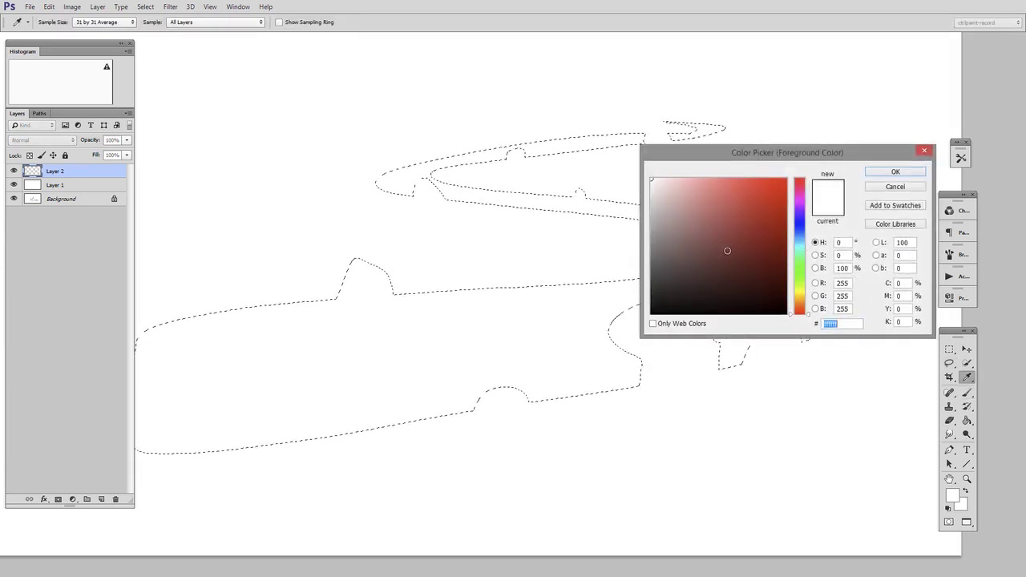
pyautogui.moveTo(801, 231); pyautogui.dragTo(801, 244)
pyautogui.click(666, 203)
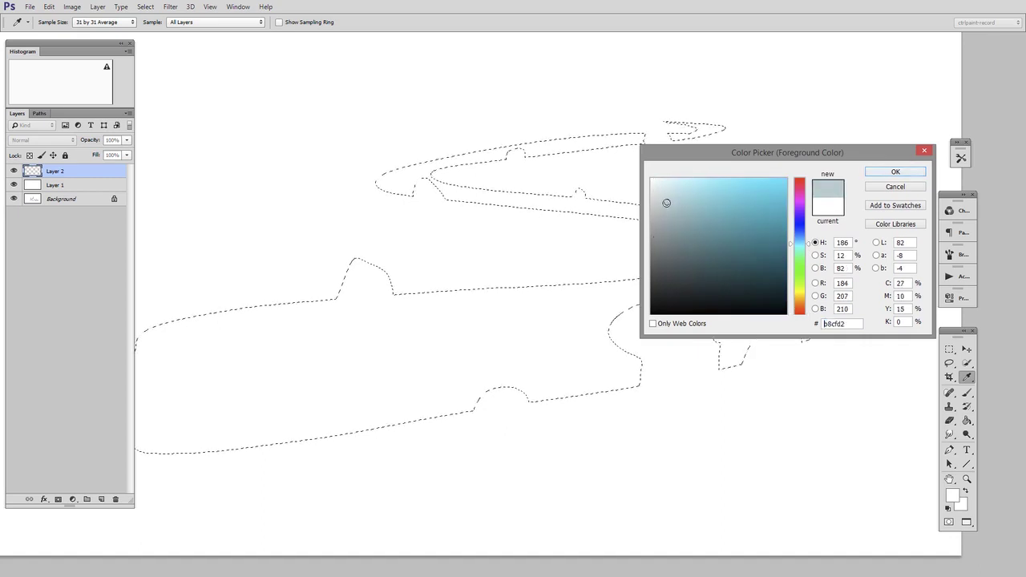
pyautogui.click(904, 170)
pyautogui.moveTo(602, 201)
pyautogui.mouseDown()
pyautogui.moveTo(367, 232)
pyautogui.moveTo(189, 379)
pyautogui.moveTo(518, 392)
pyautogui.mouseUp()
pyautogui.hotkey('ctrl', 'd')
pyautogui.press('m')
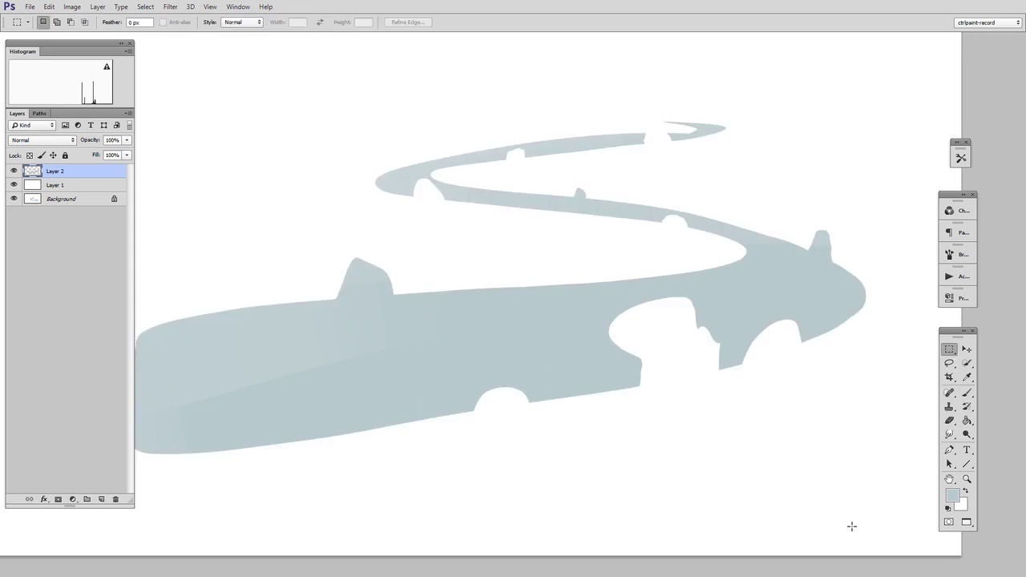
# Lasso a large rounded triangular shape in the empty area above the river's near end, and add small rounded shapes on both sides.
pyautogui.press('l')
pyautogui.moveTo(633, 472); pyautogui.dragTo(659, 484)
pyautogui.moveTo(574, 398); pyautogui.dragTo(760, 442)
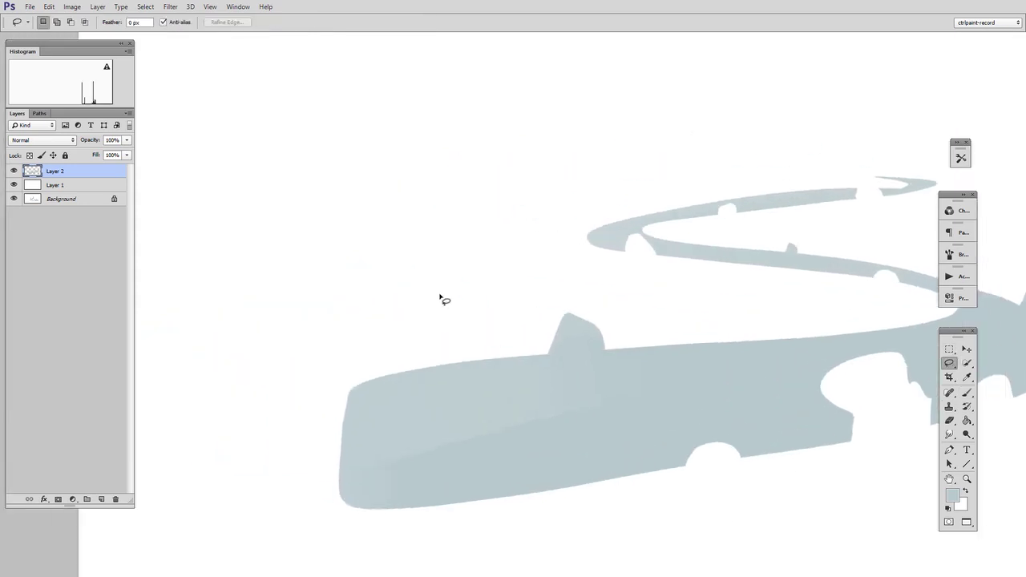
pyautogui.moveTo(373, 228); pyautogui.dragTo(363, 302)
pyautogui.moveTo(518, 181)
pyautogui.keyDown('shift'); pyautogui.mouseDown()
pyautogui.moveTo(539, 222)
pyautogui.moveTo(512, 257)
pyautogui.moveTo(532, 248)
pyautogui.mouseUp(); pyautogui.keyUp('shift')
pyautogui.keyDown('shift'); pyautogui.moveTo(323, 235); pyautogui.dragTo(332, 254); pyautogui.keyUp('shift')
pyautogui.moveTo(314, 317)
pyautogui.keyDown('shift'); pyautogui.mouseDown()
pyautogui.moveTo(307, 290)
pyautogui.moveTo(321, 306)
pyautogui.mouseUp(); pyautogui.keyUp('shift')
pyautogui.keyDown('shift'); pyautogui.moveTo(373, 257); pyautogui.dragTo(400, 252); pyautogui.keyUp('shift')
# Fill the triangular shape and its surrounding small shapes with the pale blue-grey brush, and deselect.
pyautogui.press('b')
pyautogui.moveTo(340, 308)
pyautogui.mouseDown()
pyautogui.moveTo(401, 257)
pyautogui.moveTo(510, 290)
pyautogui.moveTo(435, 324)
pyautogui.moveTo(334, 306)
pyautogui.mouseUp()
pyautogui.click(950, 349)
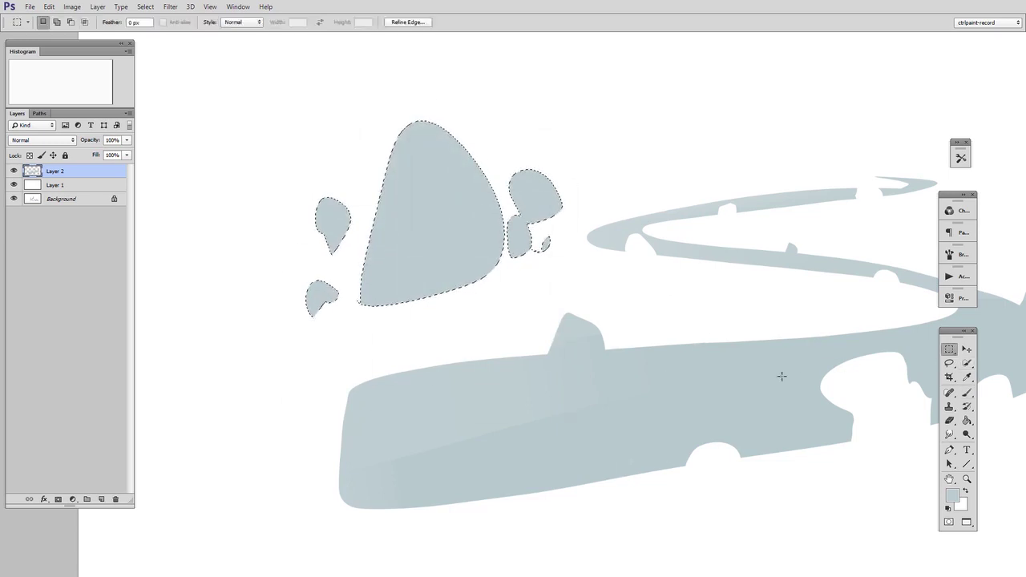
pyautogui.moveTo(637, 359); pyautogui.dragTo(667, 367)
pyautogui.hotkey('ctrl', 'd')
# Brush a textured patch beneath the large triangular shape and a thin 17 px stem below the small shapes beside it.
pyautogui.hscroll(-1, 668, 428)
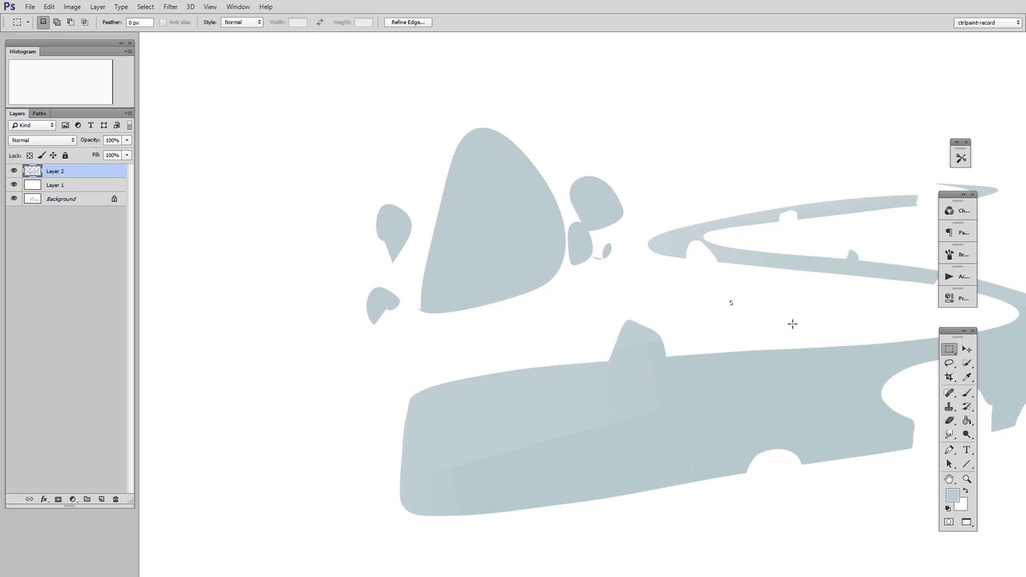
pyautogui.moveTo(610, 376); pyautogui.dragTo(681, 433)
pyautogui.moveTo(661, 425); pyautogui.dragTo(695, 422)
pyautogui.press('b')
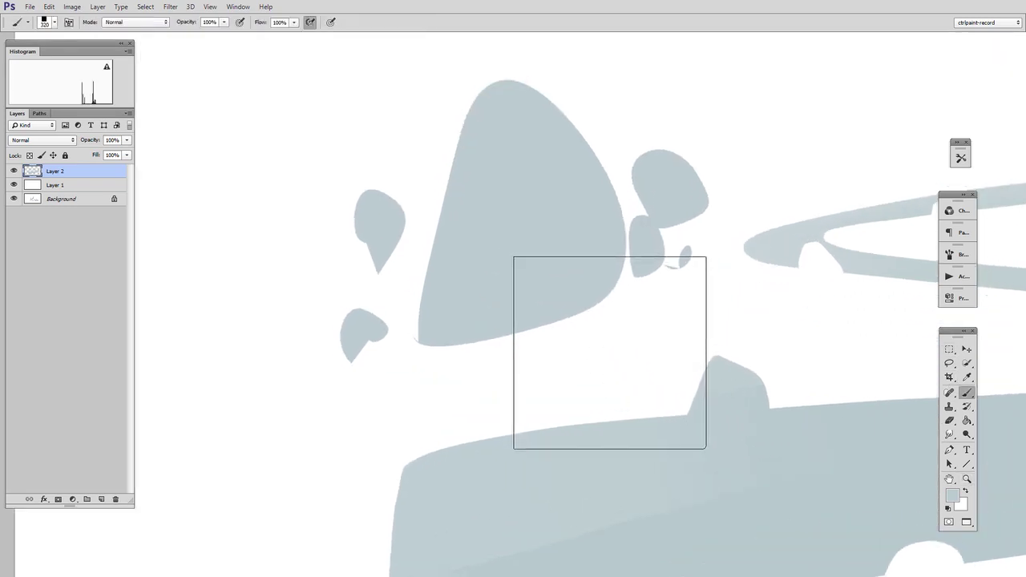
pyautogui.moveTo(579, 353); pyautogui.dragTo(512, 369)
pyautogui.moveTo(552, 315)
pyautogui.mouseDown()
pyautogui.moveTo(533, 334)
pyautogui.moveTo(550, 344)
pyautogui.moveTo(505, 392)
pyautogui.mouseUp()
pyautogui.moveTo(647, 266); pyautogui.dragTo(629, 383)
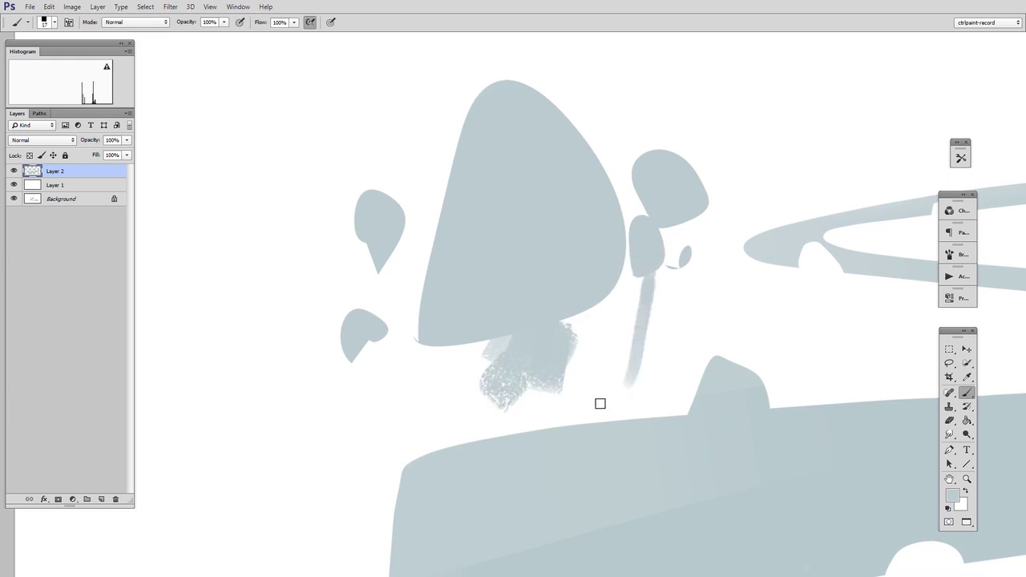
# Enlarge the brush to 123 px and paint a broad textured mass between the triangular shape and the river's upper edge.
pyautogui.press(']')
pyautogui.press(']')
pyautogui.press(']')
pyautogui.press(']')
pyautogui.press(']')
pyautogui.press(']')
pyautogui.press(']')
pyautogui.press(']')
pyautogui.press(']')
pyautogui.moveTo(593, 329)
pyautogui.mouseDown()
pyautogui.moveTo(603, 400)
pyautogui.moveTo(500, 344)
pyautogui.moveTo(443, 402)
pyautogui.moveTo(380, 403)
pyautogui.moveTo(654, 335)
pyautogui.moveTo(692, 367)
pyautogui.moveTo(701, 415)
pyautogui.moveTo(540, 437)
pyautogui.moveTo(397, 414)
pyautogui.moveTo(394, 473)
pyautogui.mouseUp()
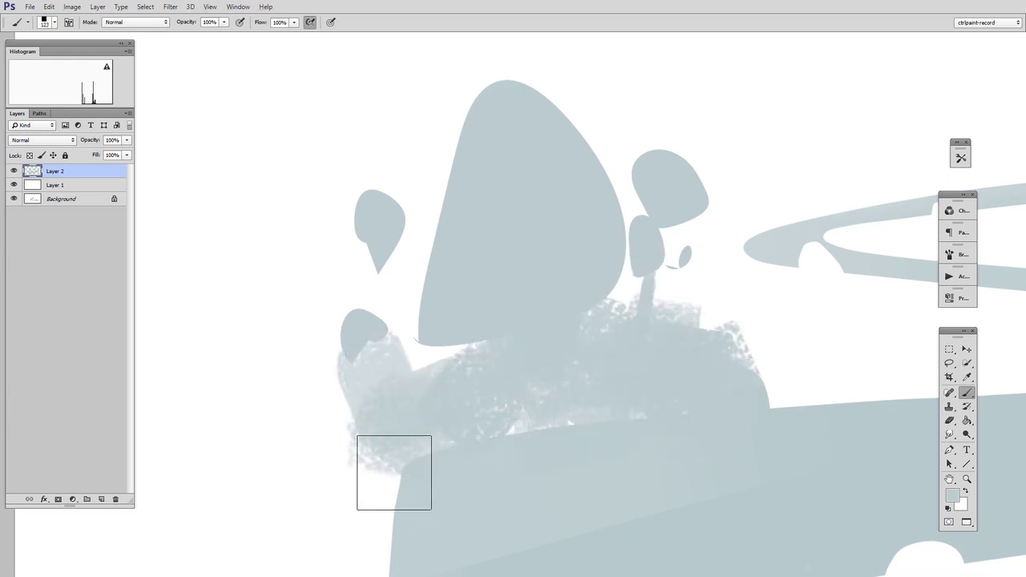
pyautogui.moveTo(719, 385); pyautogui.dragTo(750, 370)
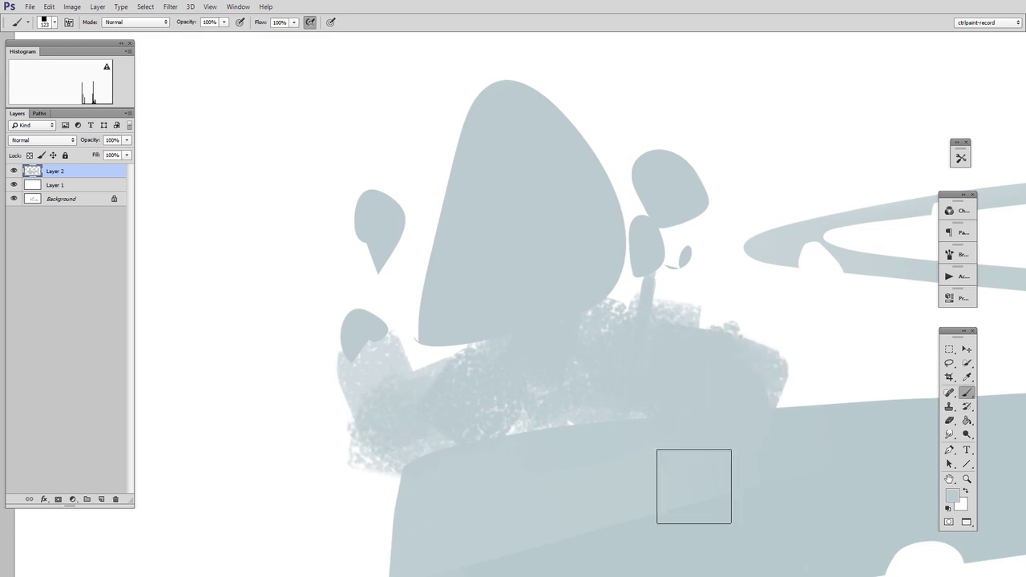
# Lasso several small separate oval and leaf shapes around both ends of the textured mass, adding each to the selection.
pyautogui.click(950, 364)
pyautogui.moveTo(708, 329)
pyautogui.mouseDown()
pyautogui.moveTo(678, 334)
pyautogui.moveTo(734, 324)
pyautogui.mouseUp()
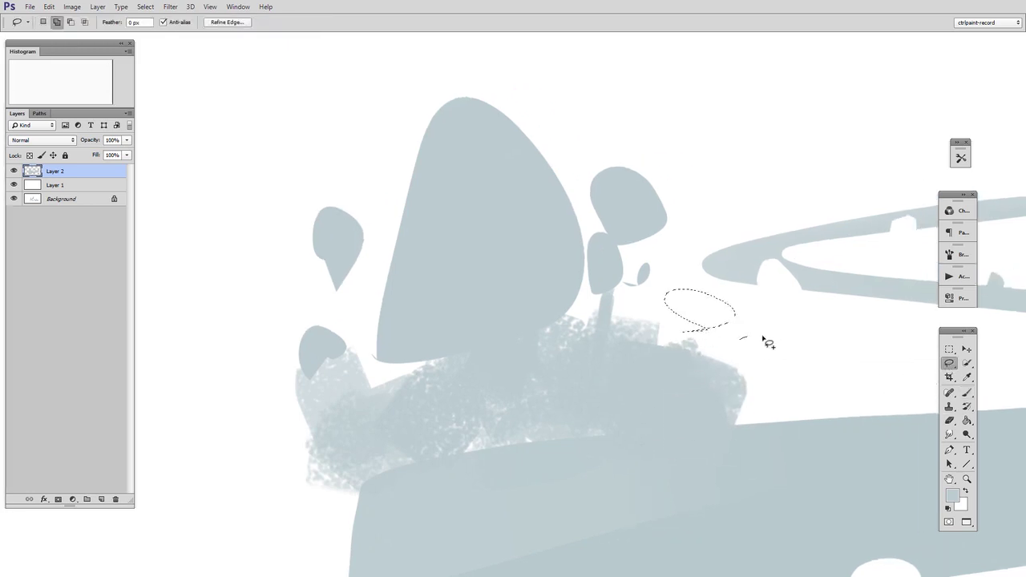
pyautogui.moveTo(649, 333); pyautogui.dragTo(615, 351)
pyautogui.moveTo(350, 334); pyautogui.dragTo(348, 338)
pyautogui.moveTo(370, 393)
pyautogui.mouseDown()
pyautogui.moveTo(412, 383)
pyautogui.moveTo(371, 395)
pyautogui.mouseUp()
pyautogui.moveTo(291, 433)
pyautogui.mouseDown()
pyautogui.moveTo(342, 429)
pyautogui.moveTo(298, 429)
pyautogui.mouseUp()
pyautogui.moveTo(746, 311); pyautogui.dragTo(722, 313)
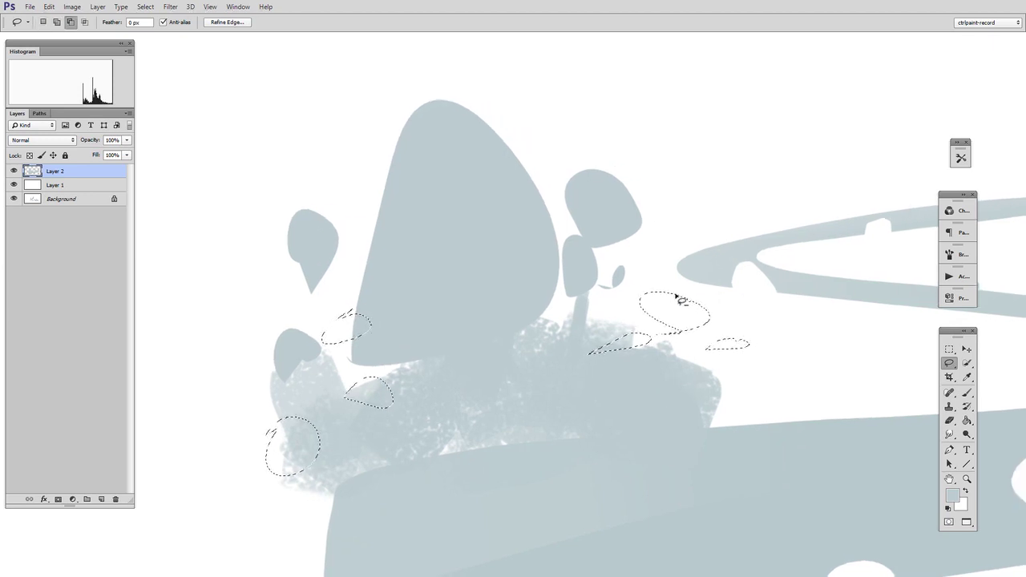
# Subtract small nicks from the edges of the oval and leaf selections.
pyautogui.moveTo(668, 287); pyautogui.dragTo(669, 292)
pyautogui.moveTo(636, 348)
pyautogui.mouseDown()
pyautogui.moveTo(622, 342)
pyautogui.moveTo(627, 334)
pyautogui.mouseUp()
pyautogui.moveTo(346, 314); pyautogui.dragTo(338, 312)
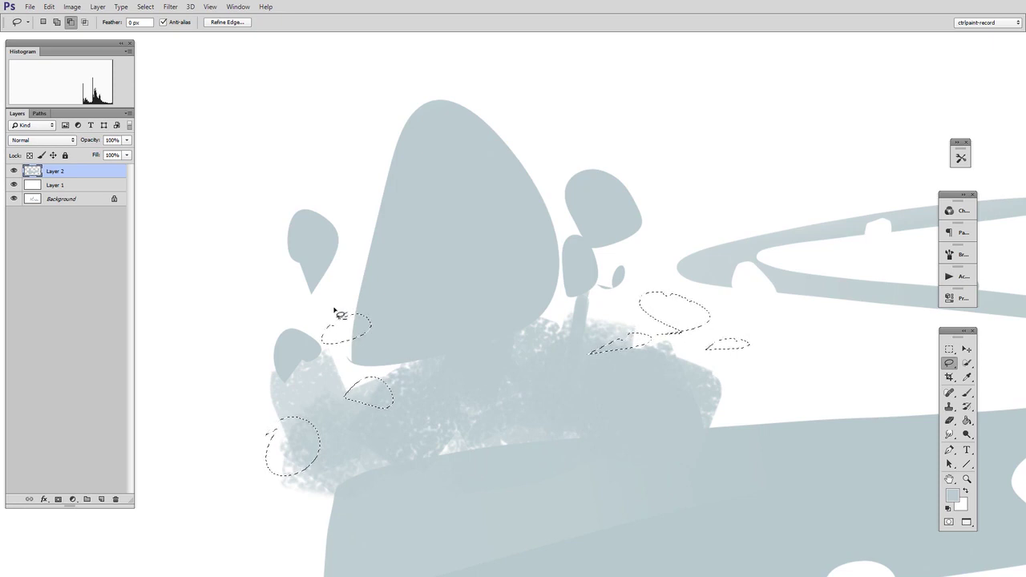
# Fill the nicked oval and leaf selections with pale blue-grey using the 123 px brush, and deselect.
pyautogui.press('b')
pyautogui.moveTo(663, 325)
pyautogui.mouseDown()
pyautogui.moveTo(634, 371)
pyautogui.moveTo(353, 332)
pyautogui.moveTo(329, 486)
pyautogui.mouseUp()
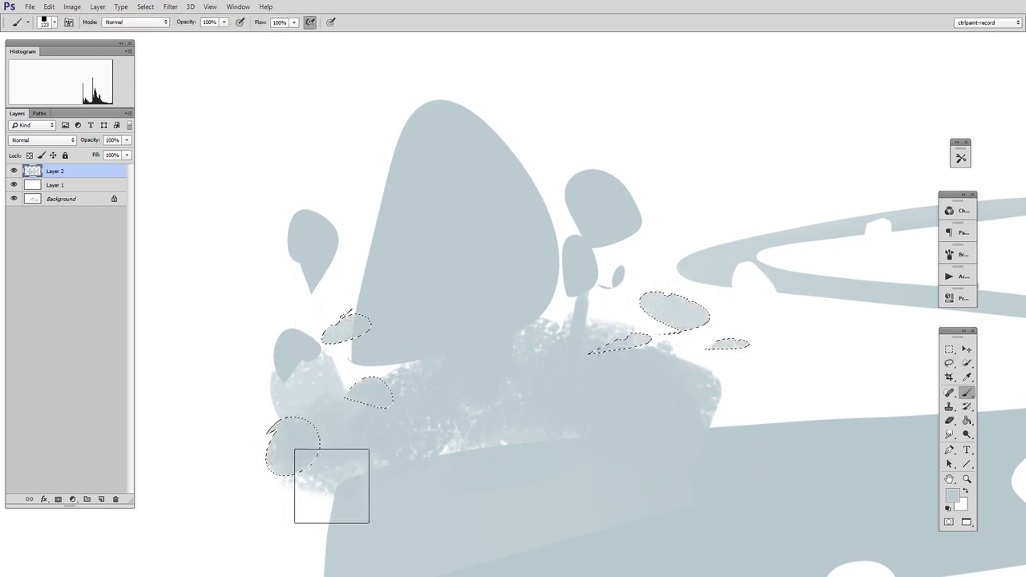
pyautogui.click(949, 349)
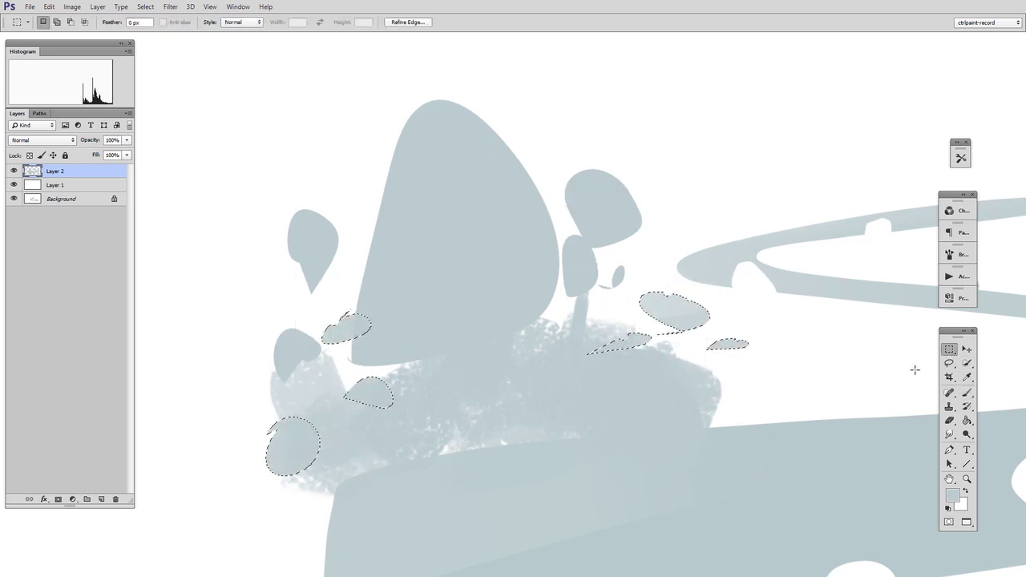
pyautogui.hotkey('ctrl', 'd')
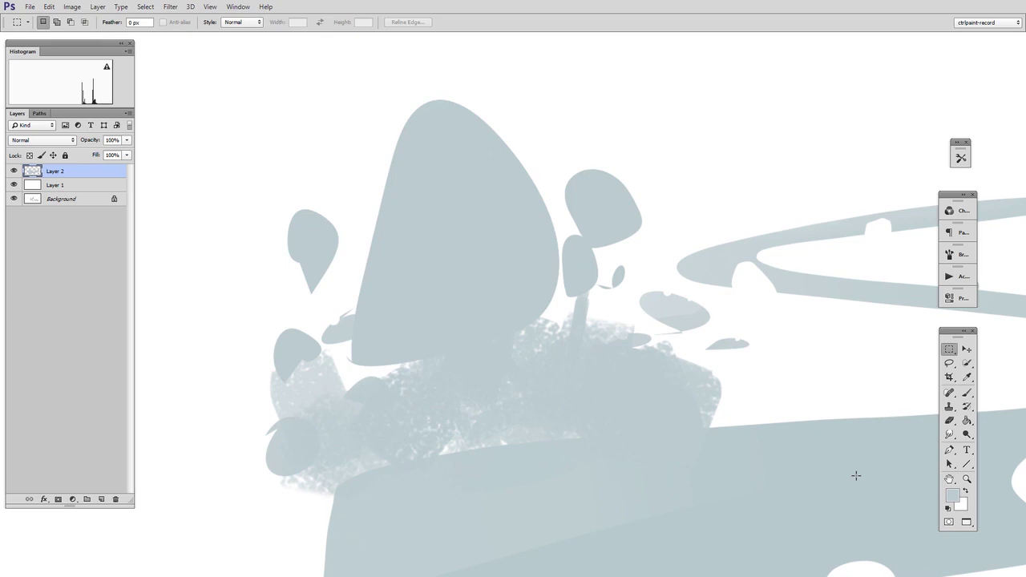